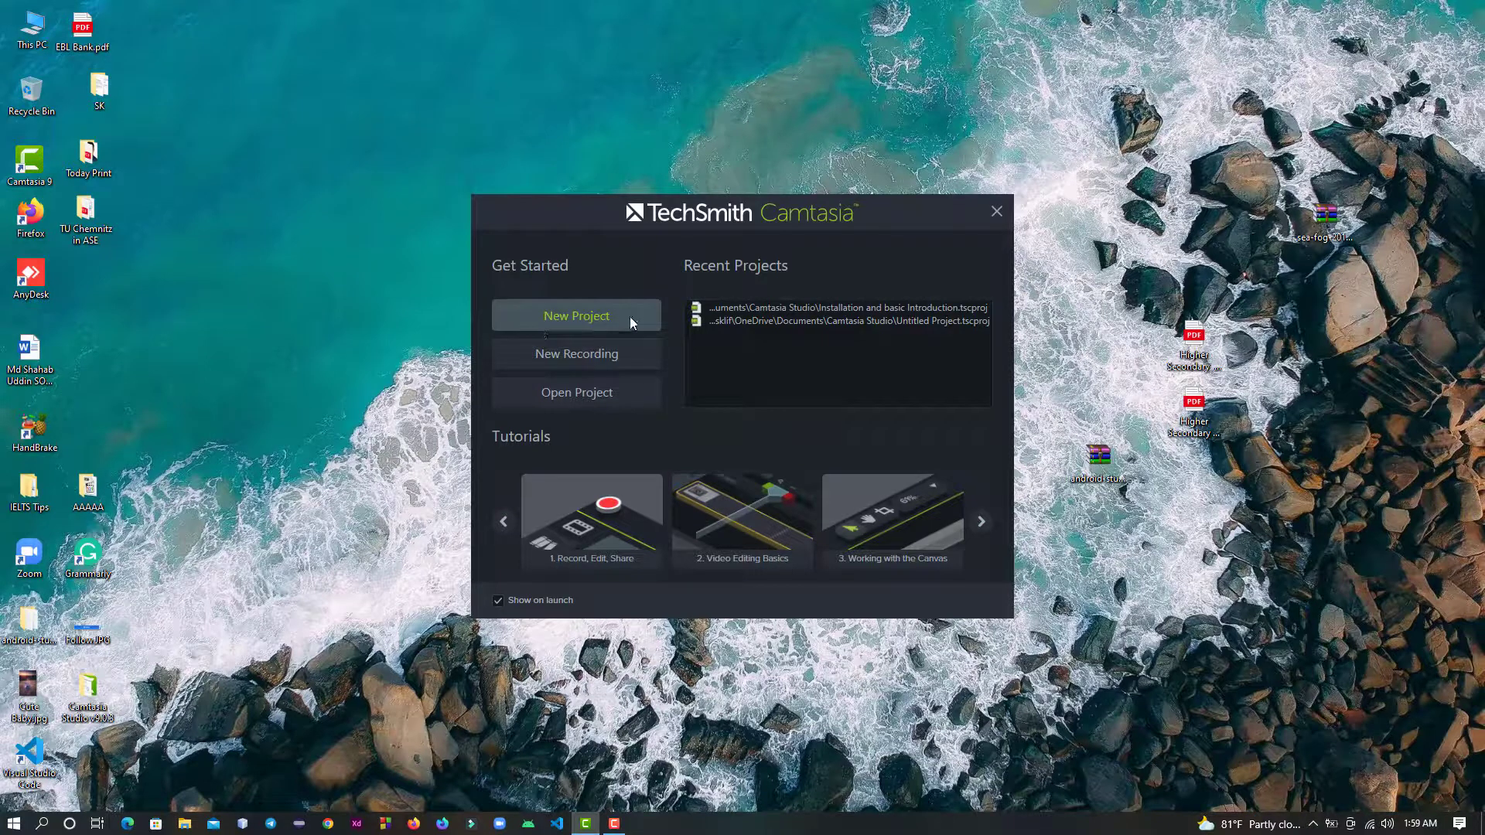
- Start a new project and dismiss the evaluation and software key notices
{"action": "left_click", "coordinate": [576, 316]}
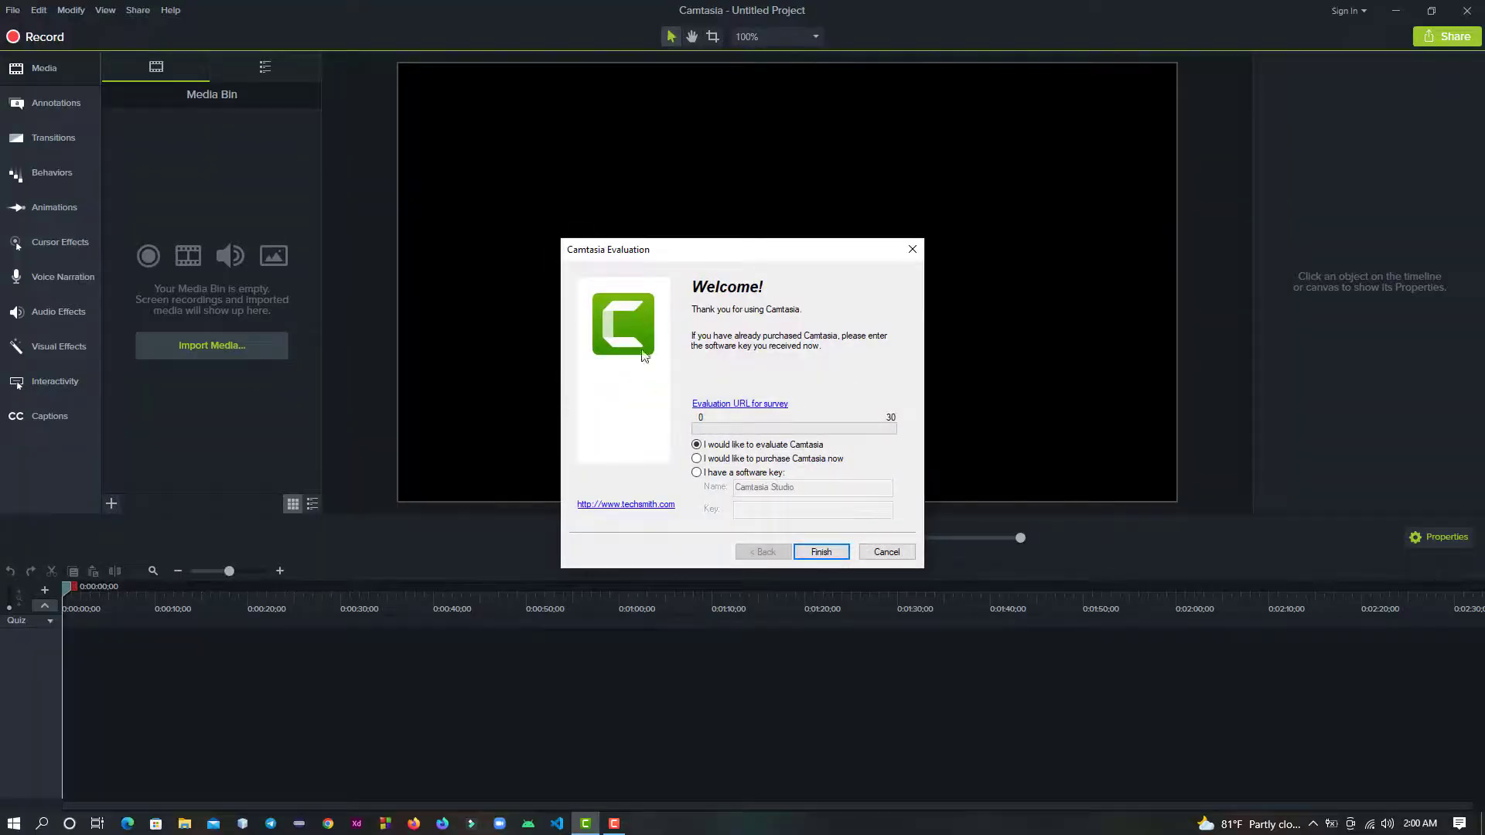
{"action": "left_click", "coordinate": [913, 249]}
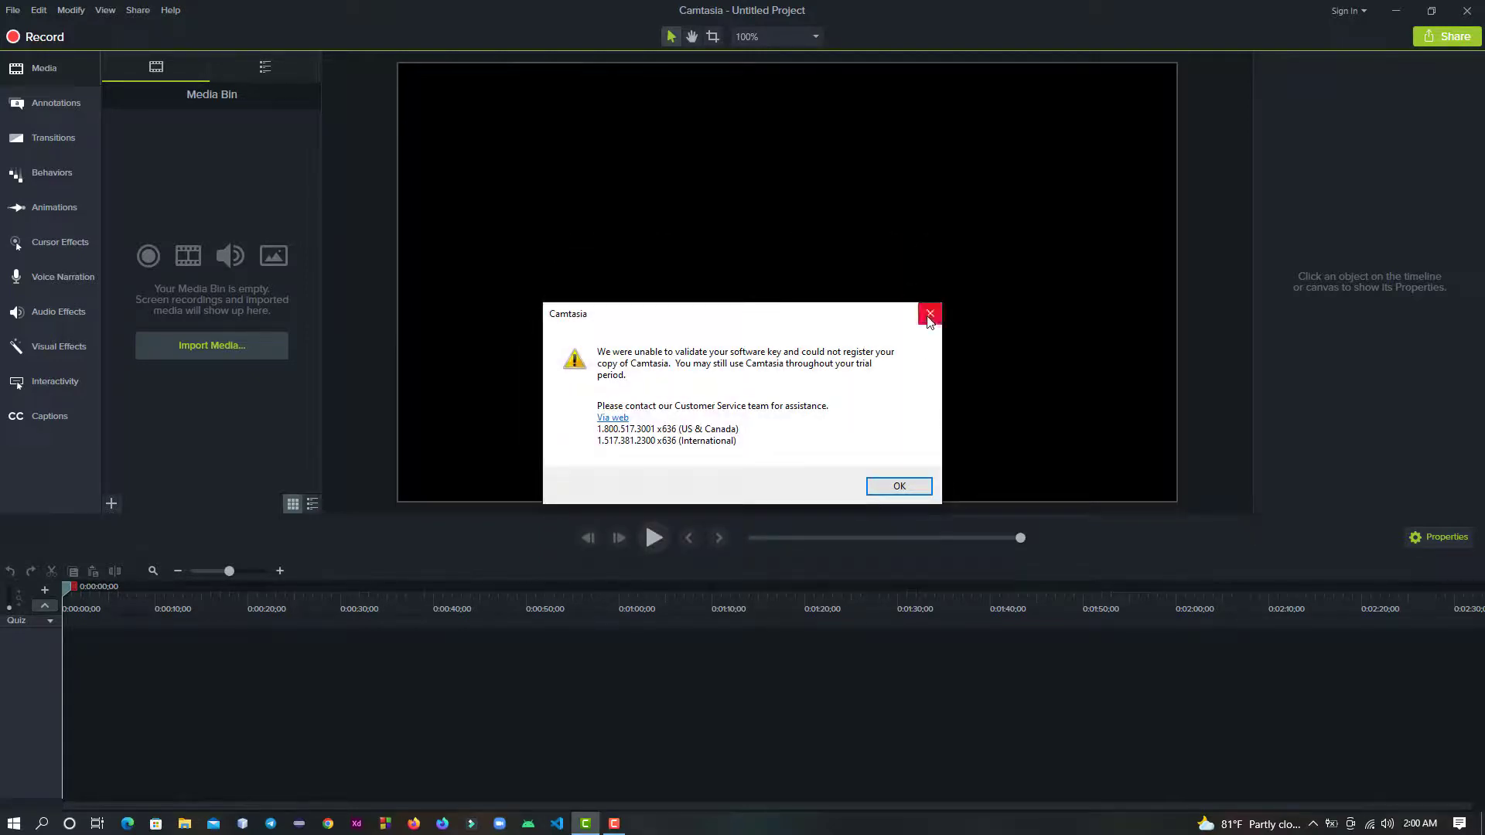
{"action": "left_click", "coordinate": [929, 314]}
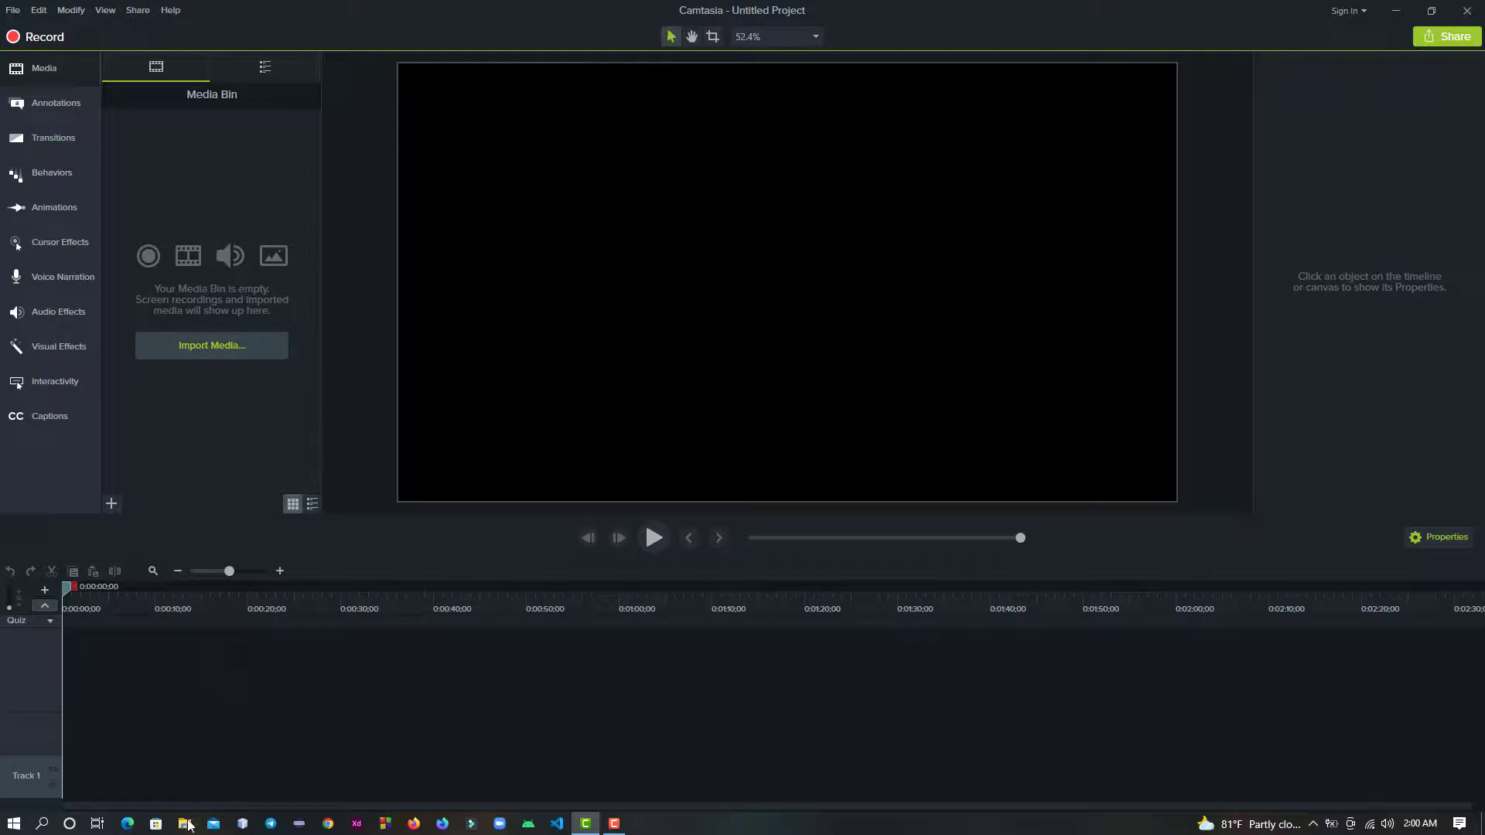
- Bring MoonandSeaHDFInalRenderH264.mov from the Downloads folder in File Explorer into the Media Bin
{"action": "key", "text": "super+e"}
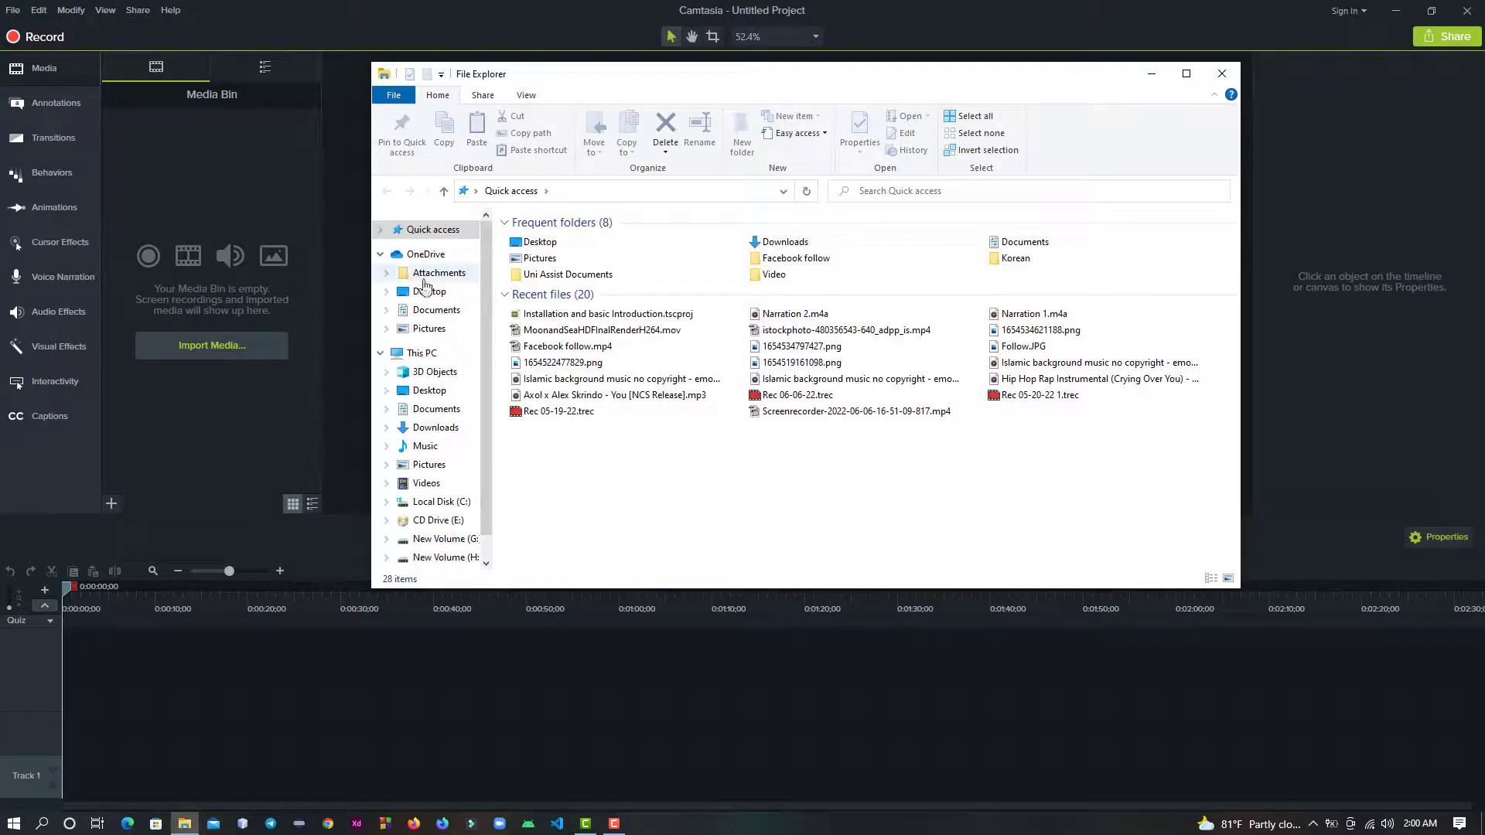
{"action": "left_click", "coordinate": [433, 427]}
{"action": "scroll", "coordinate": [611, 371], "scroll_direction": "down", "scroll_amount": 1}
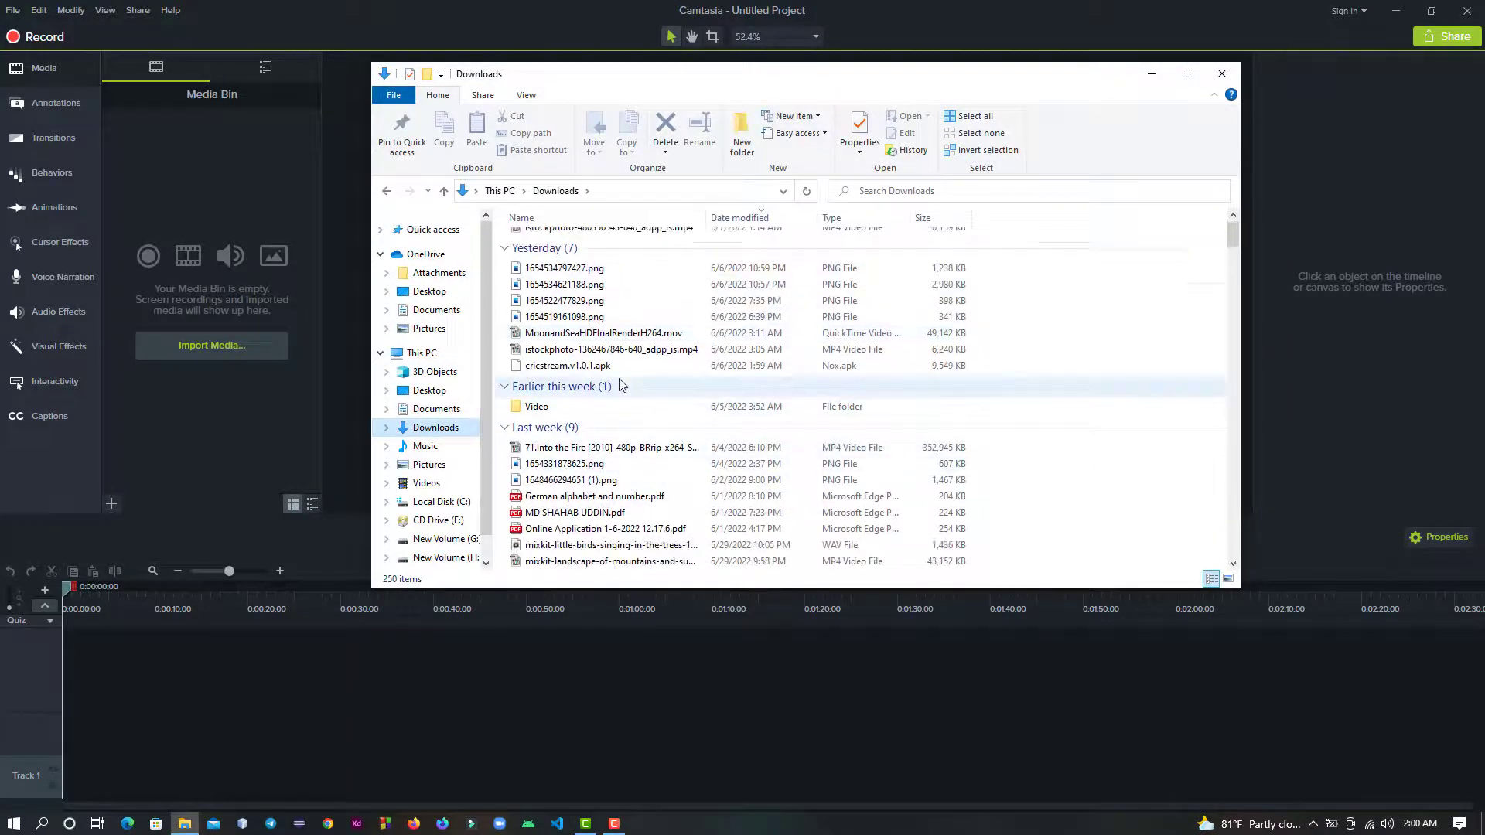
{"action": "left_click", "coordinate": [626, 337]}
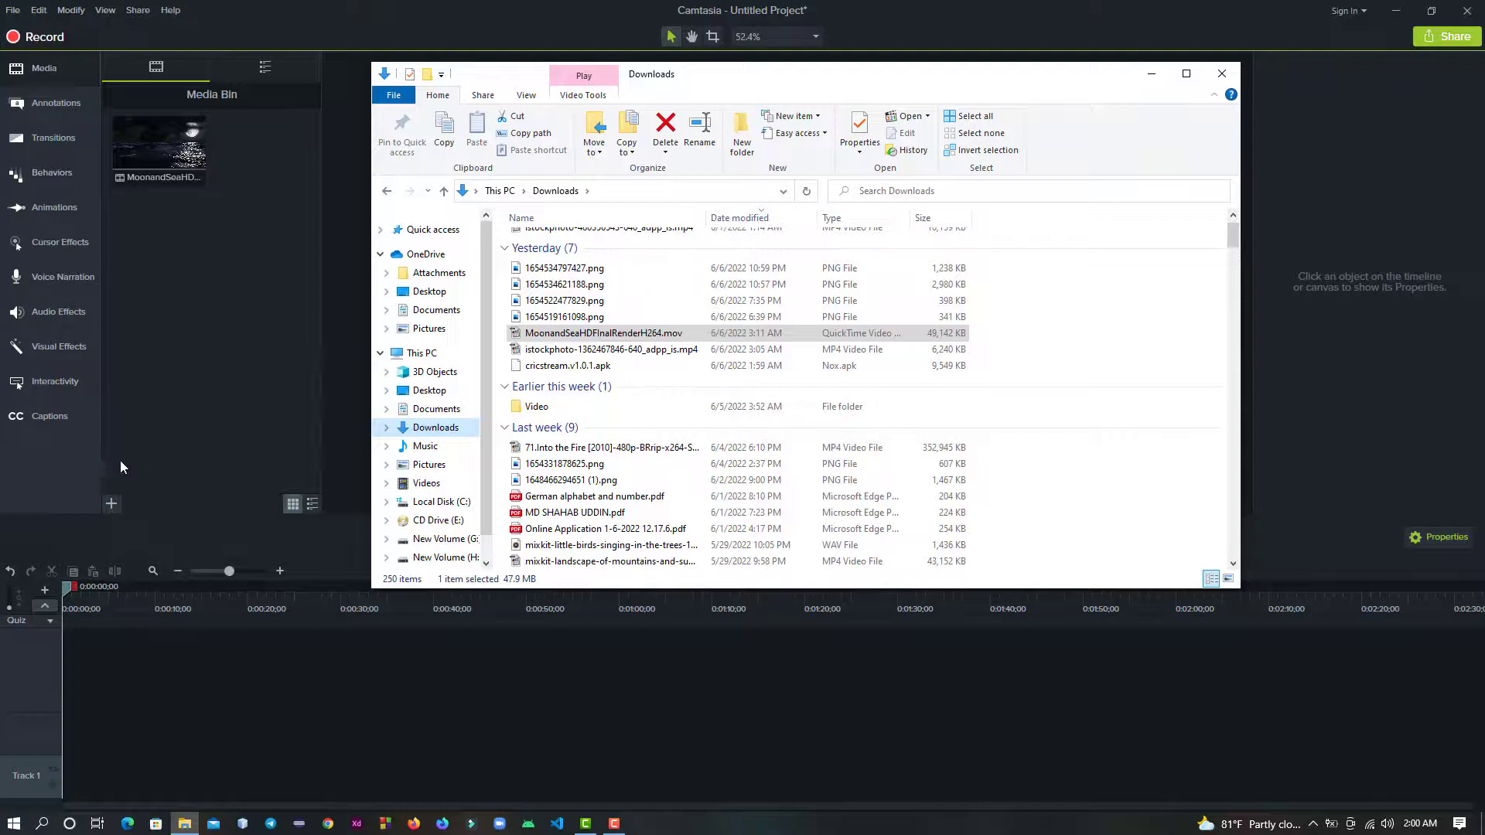
{"action": "left_click", "coordinate": [111, 504]}
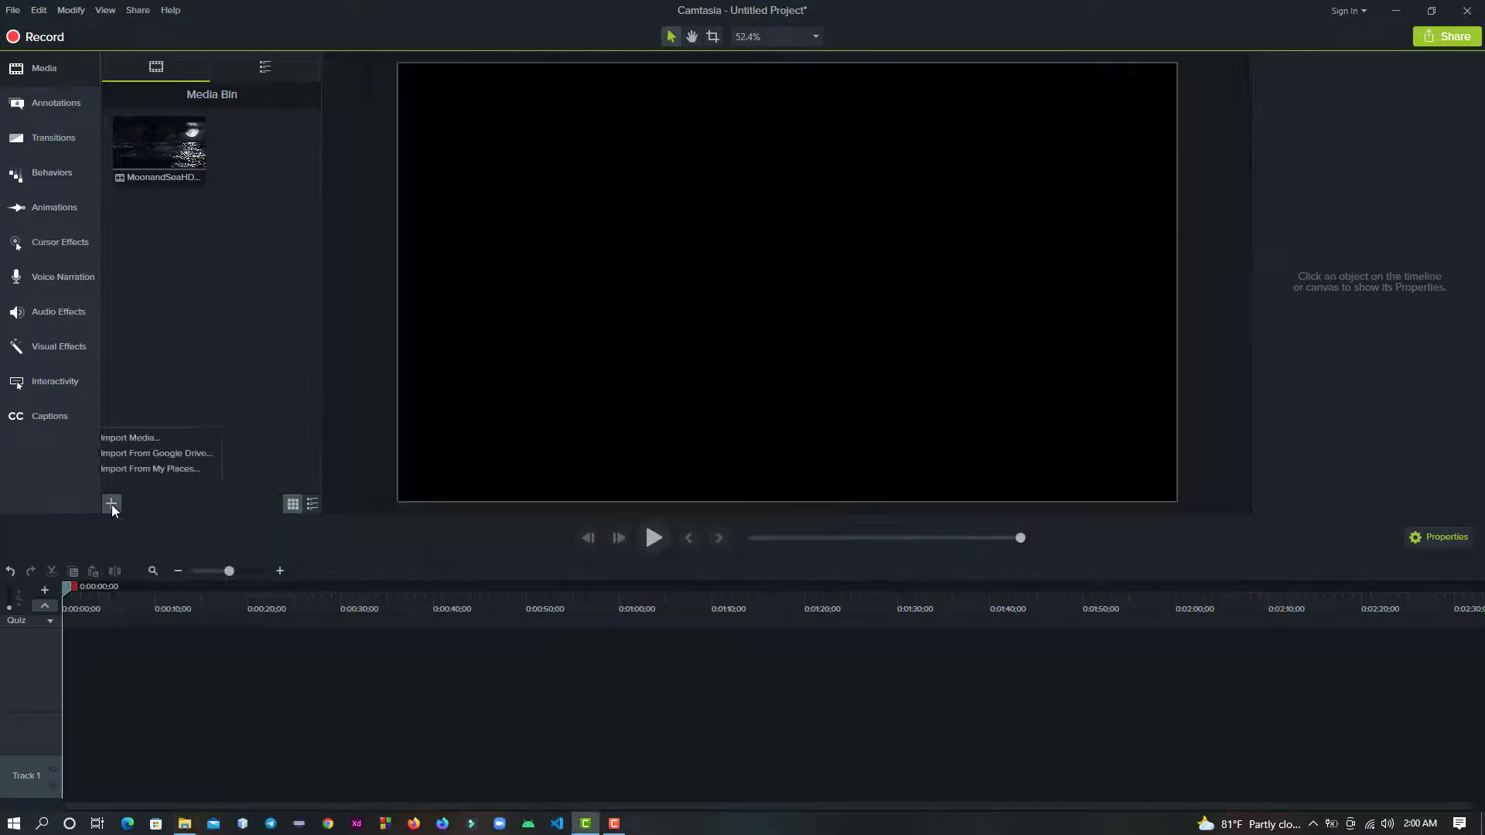
{"action": "left_click", "coordinate": [167, 439]}
{"action": "left_click", "coordinate": [259, 255]}
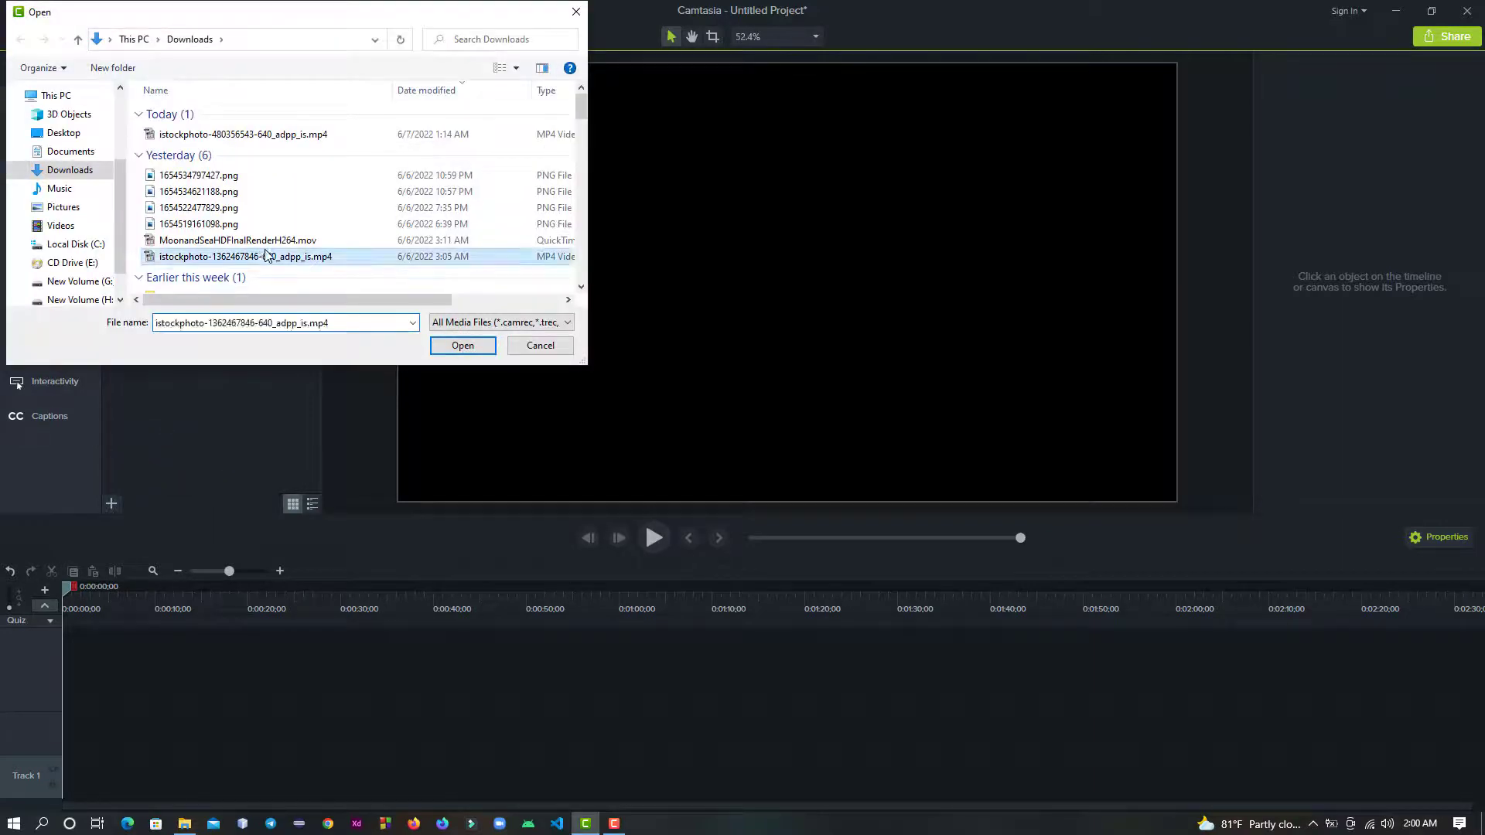
{"action": "left_click", "coordinate": [456, 344]}
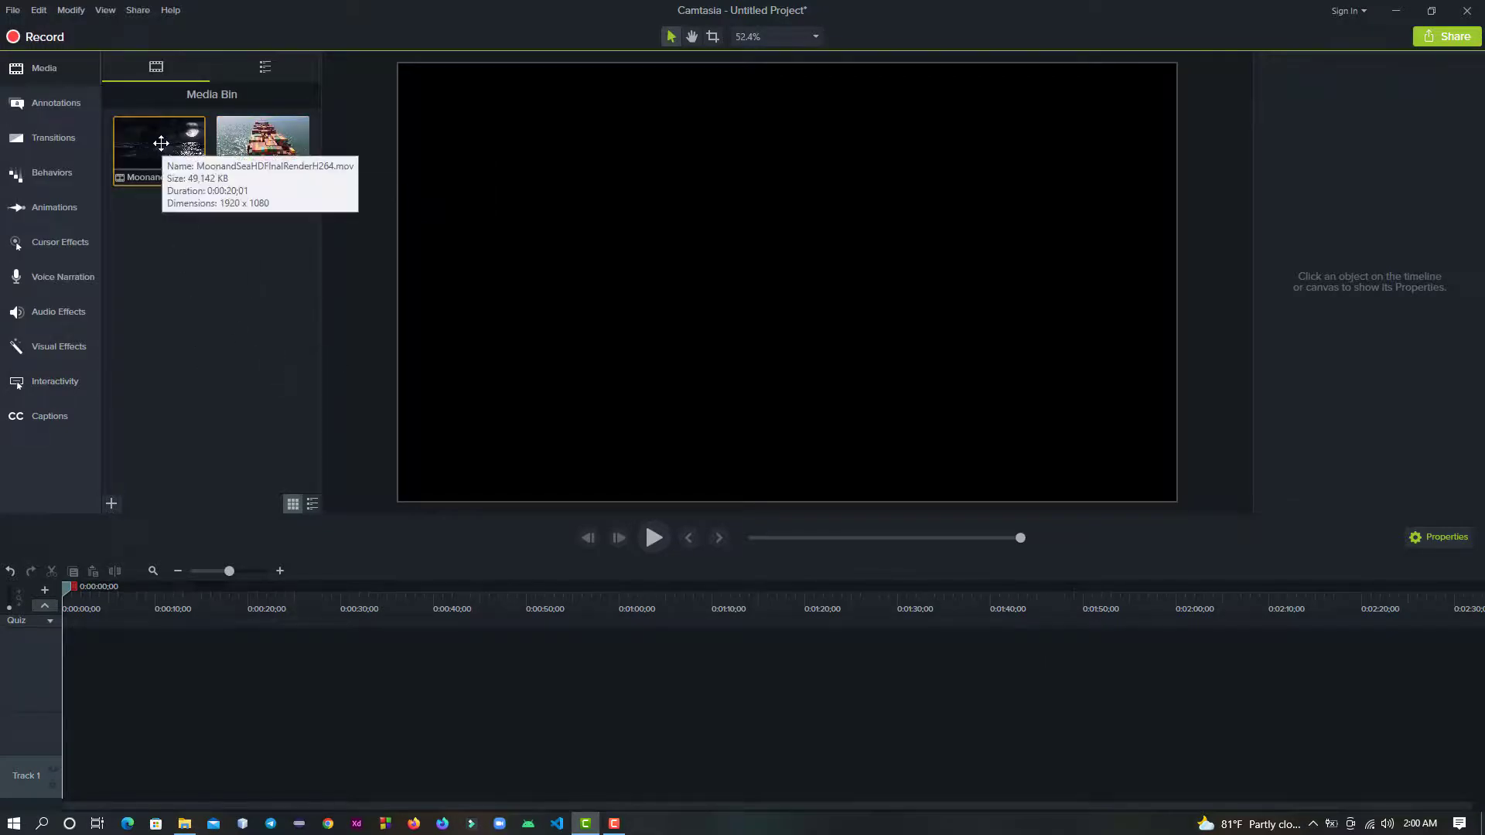
- Place the moon-and-sea clip at the start of Track 2, followed directly by the container ship clip
{"action": "left_click_drag", "start_coordinate": [162, 143], "coordinate": [56, 699]}
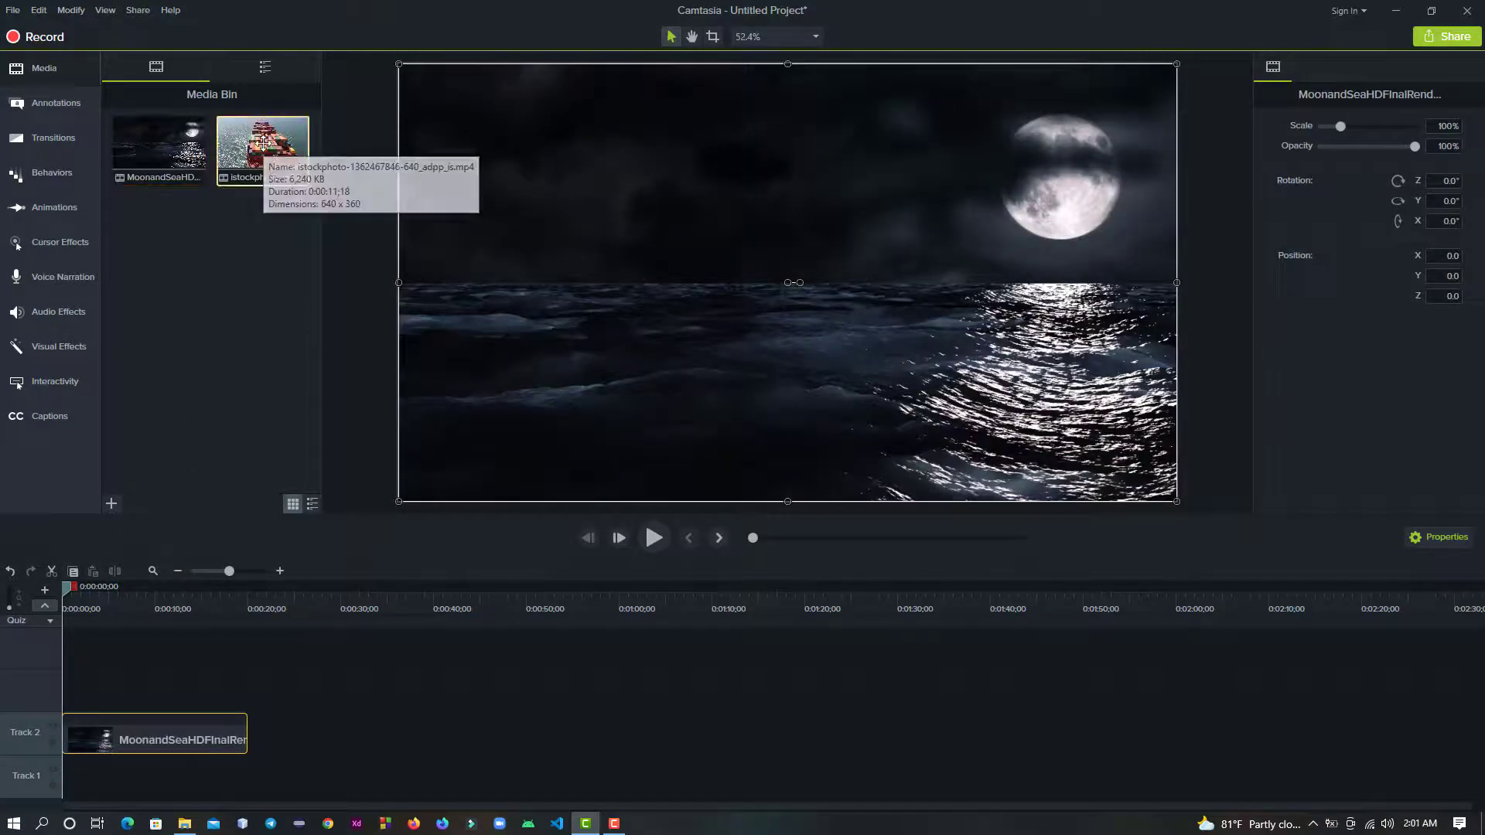
{"action": "left_click_drag", "start_coordinate": [263, 143], "coordinate": [234, 740]}
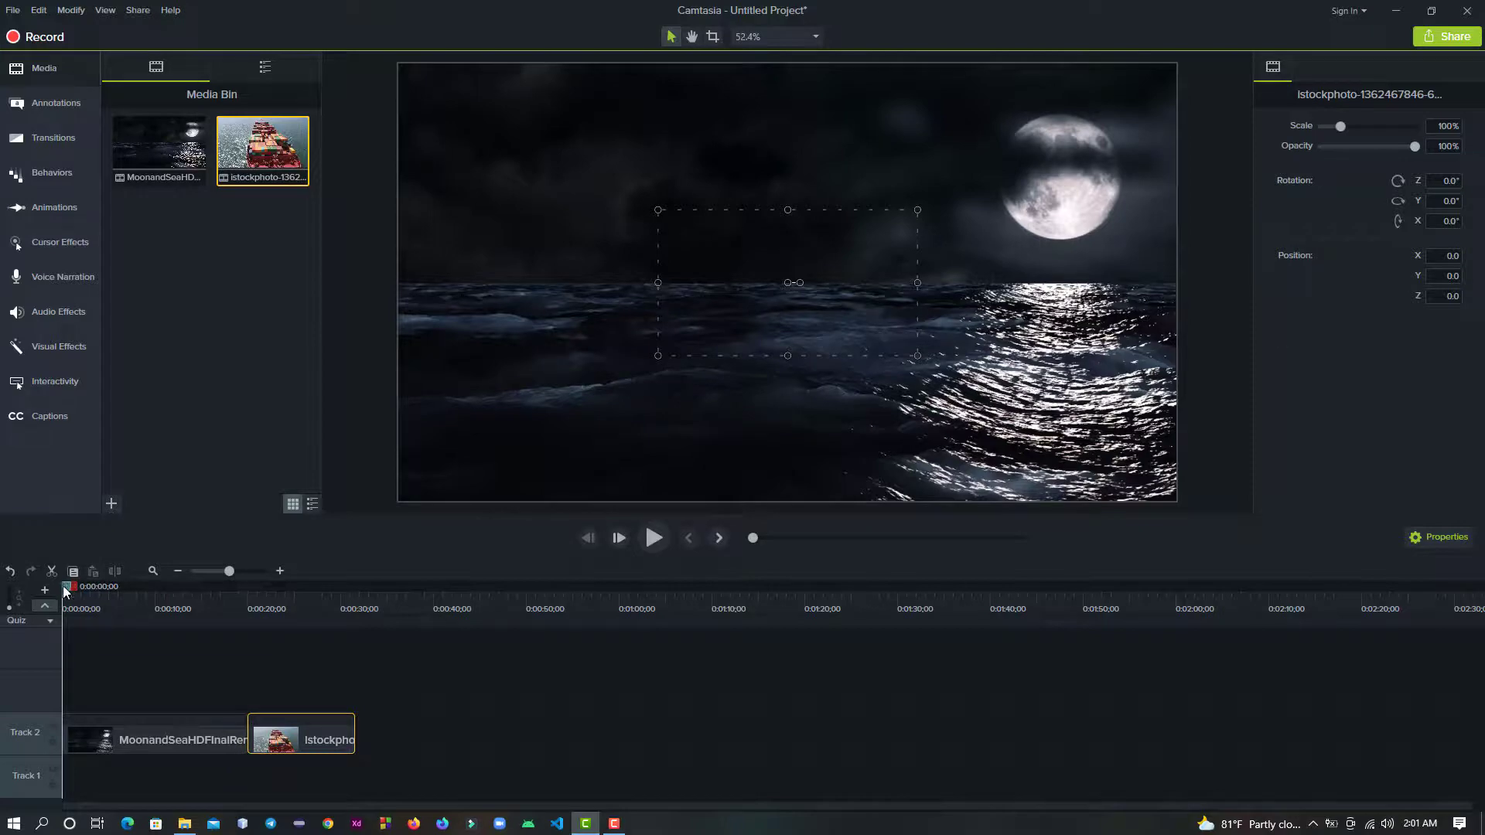
- Preview the container ship clip at 0:00:27;10 and scale it to fit the canvas
{"action": "left_click_drag", "start_coordinate": [65, 589], "coordinate": [317, 659]}
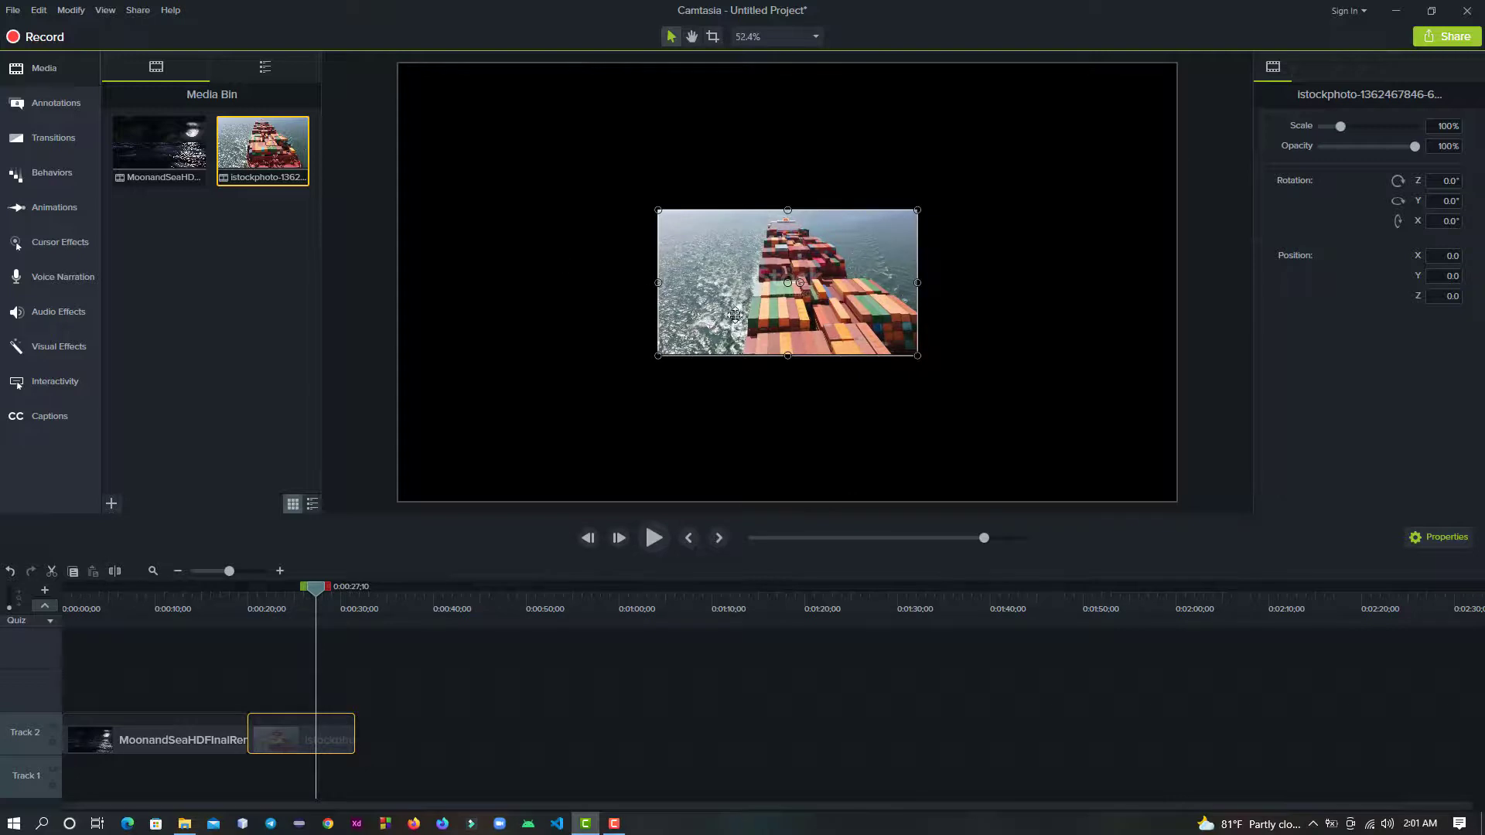
{"action": "right_click", "coordinate": [740, 265]}
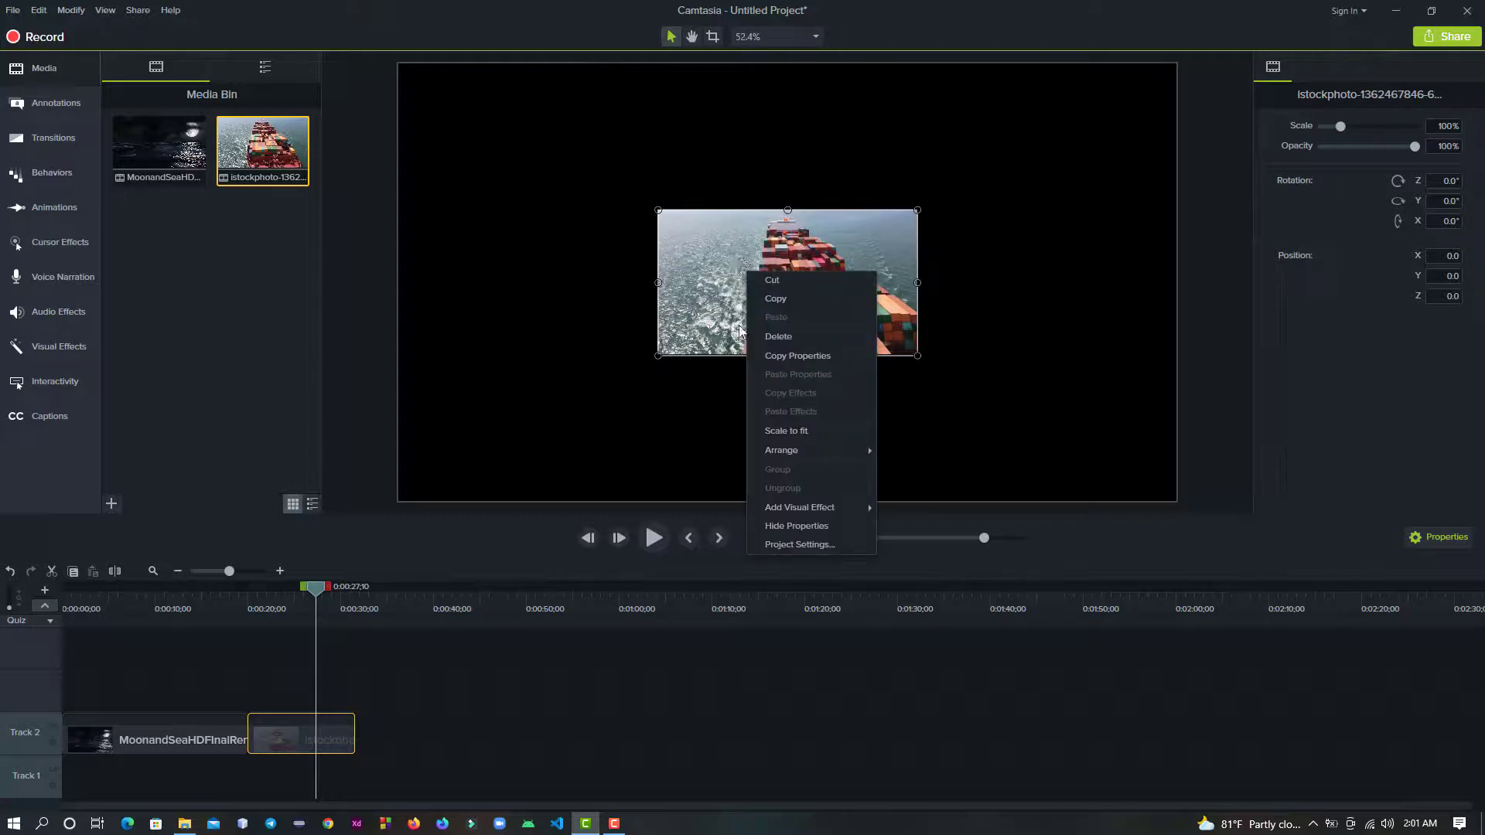
{"action": "left_click", "coordinate": [812, 433]}
{"action": "left_click", "coordinate": [785, 431]}
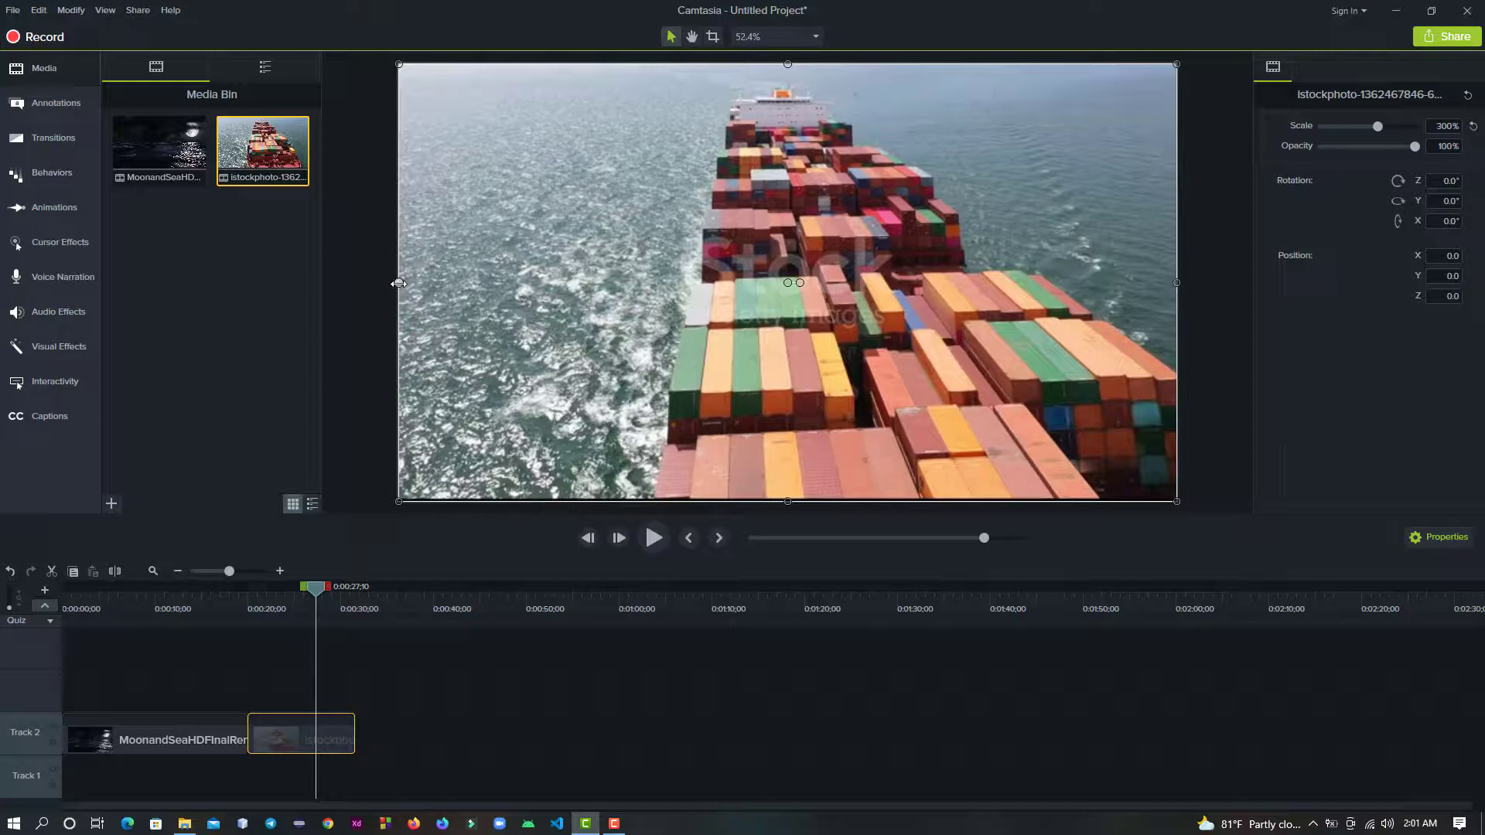
{"action": "mouse_move", "coordinate": [399, 283]}
{"action": "left_mouse_down"}
{"action": "mouse_move", "coordinate": [443, 291]}
{"action": "mouse_move", "coordinate": [391, 295]}
{"action": "left_mouse_up"}
- Split the moon-and-sea clip on Track 2 at 0:00:18;09
{"action": "left_click_drag", "start_coordinate": [315, 587], "coordinate": [192, 637]}
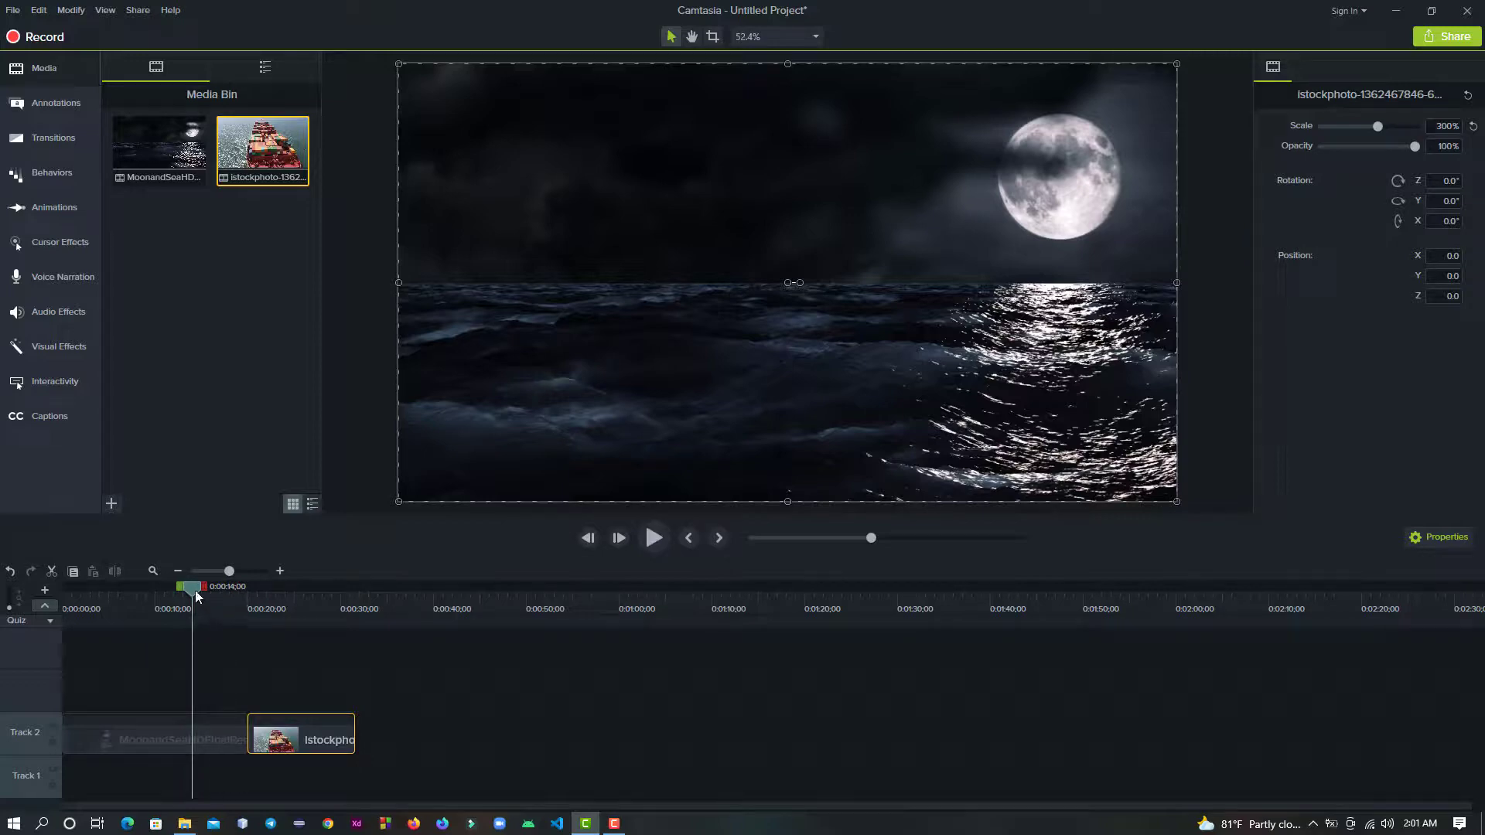
{"action": "left_click_drag", "start_coordinate": [195, 591], "coordinate": [226, 635]}
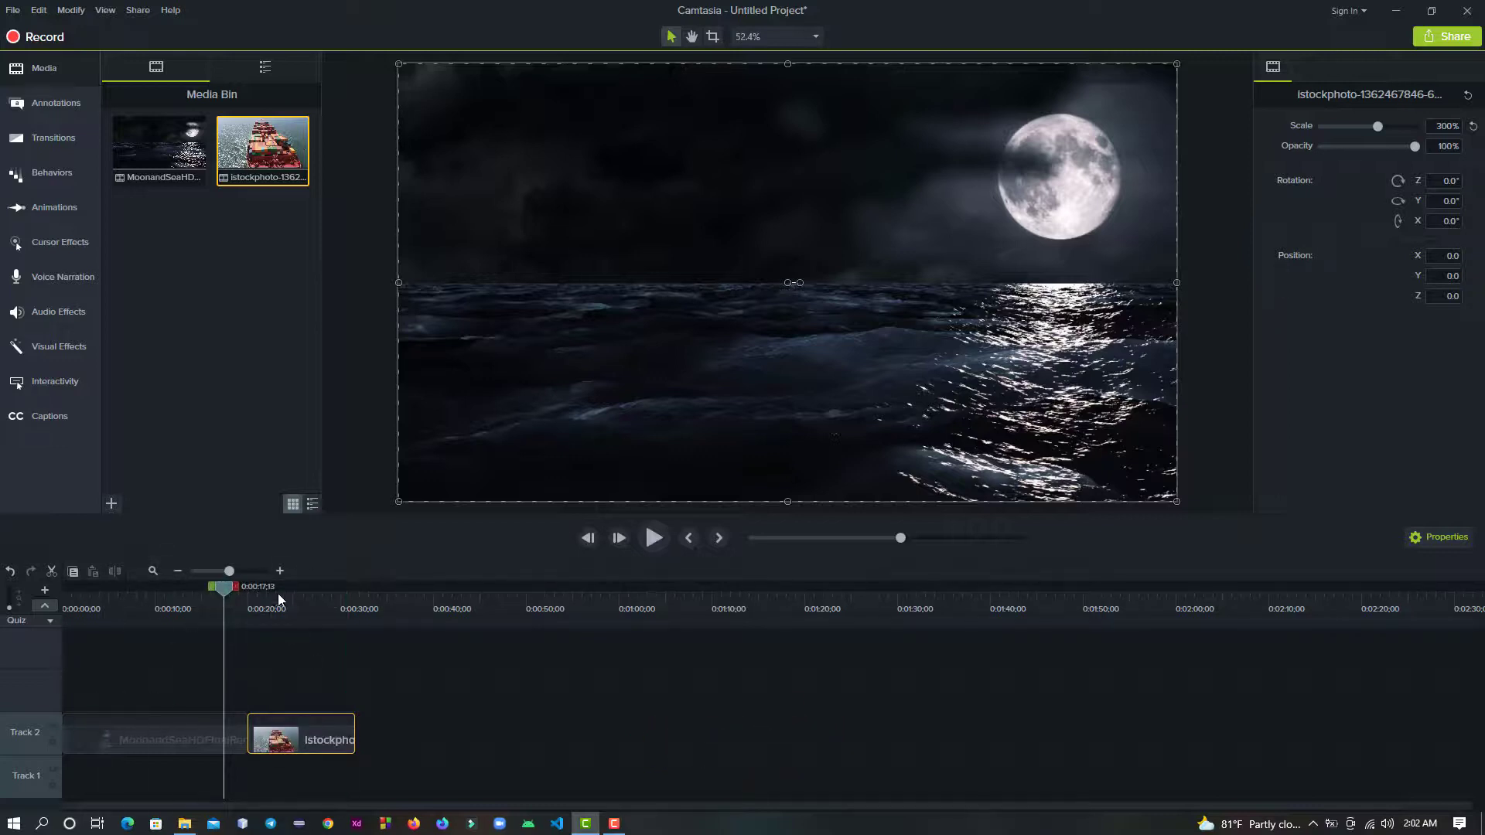
{"action": "left_click", "coordinate": [240, 570]}
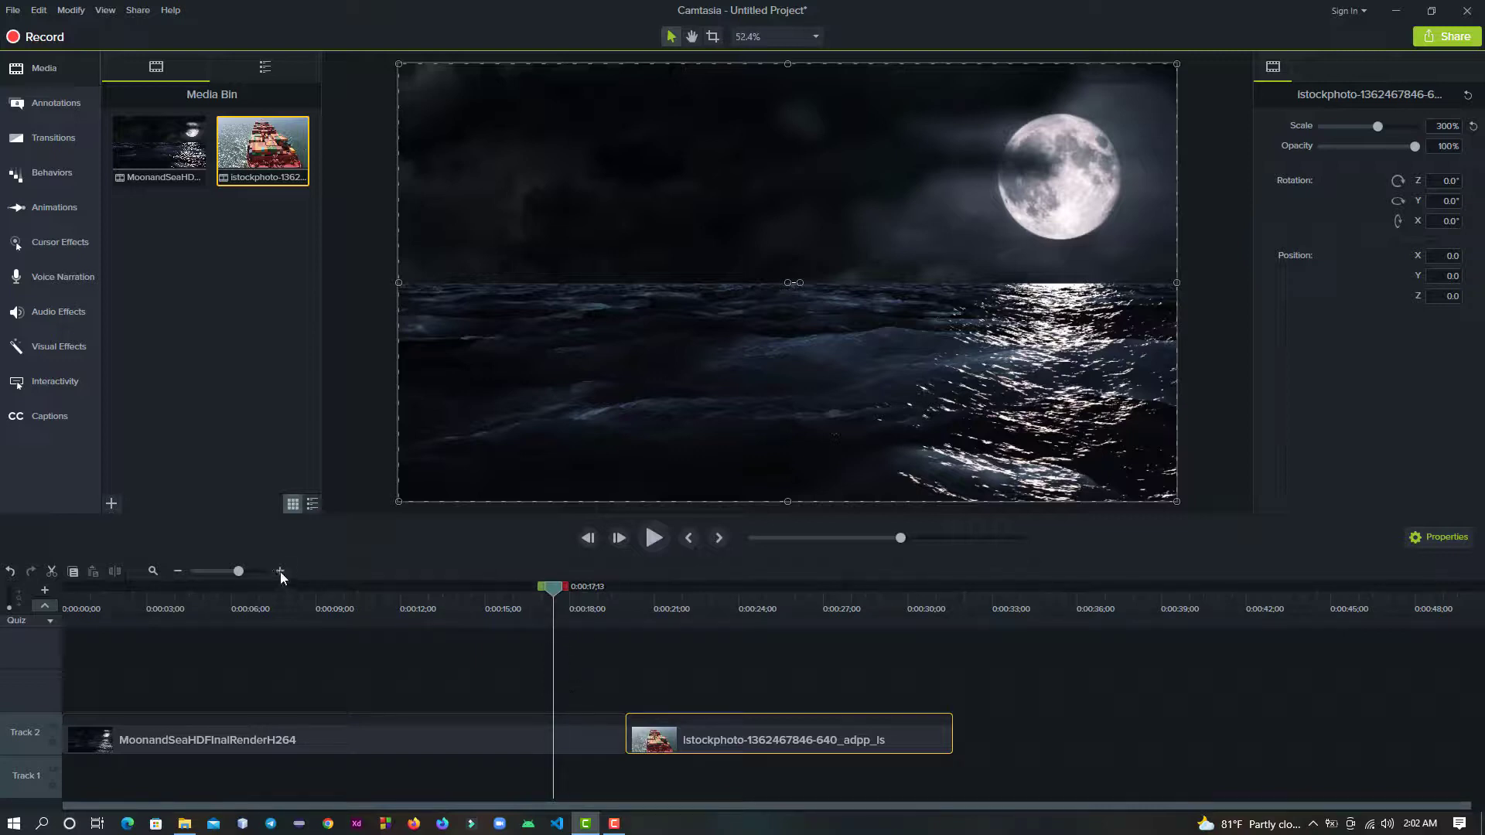
{"action": "left_click", "coordinate": [220, 570]}
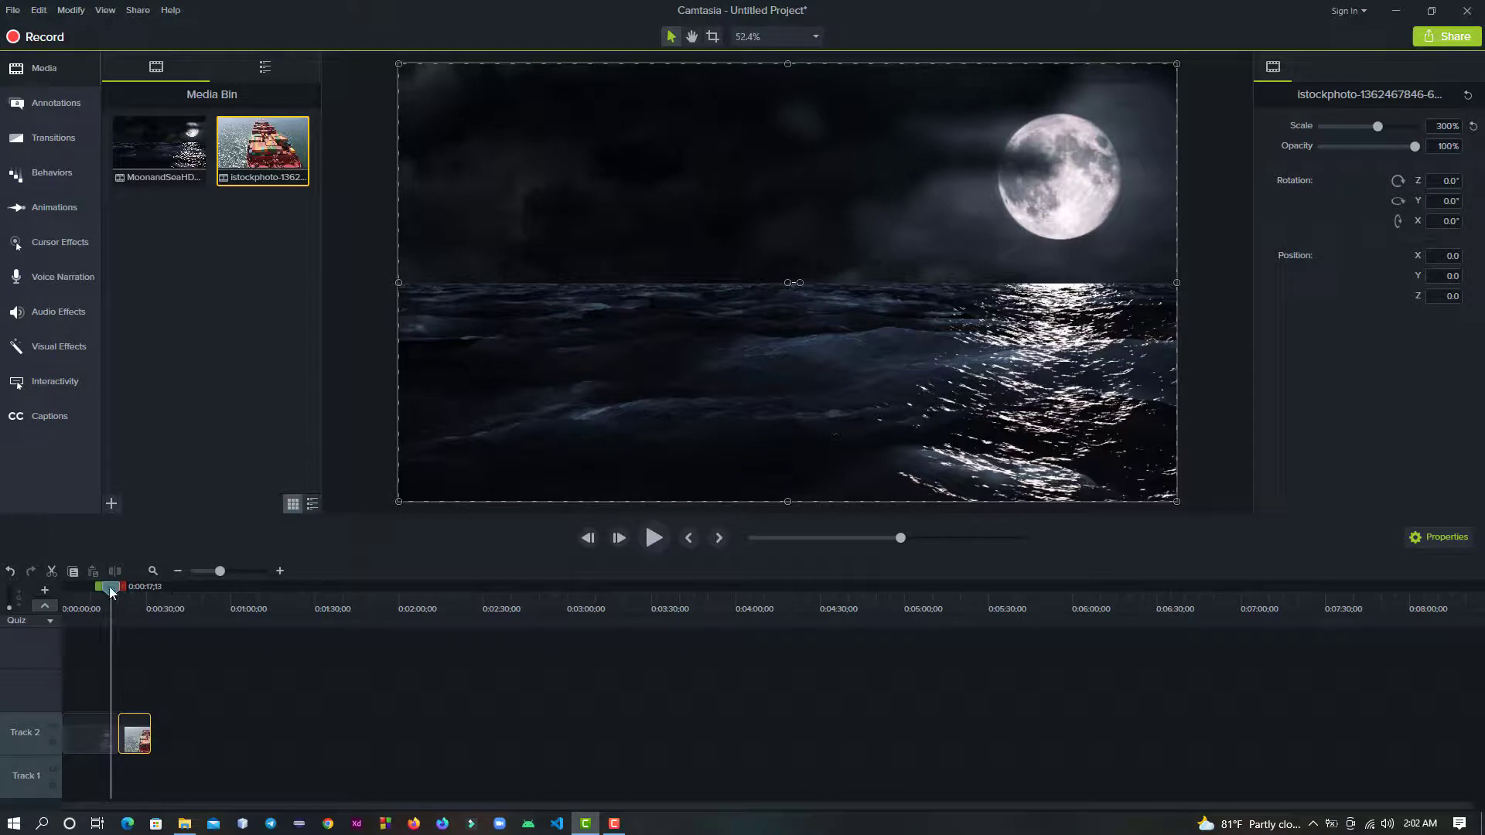
{"action": "left_click_drag", "start_coordinate": [109, 586], "coordinate": [101, 587]}
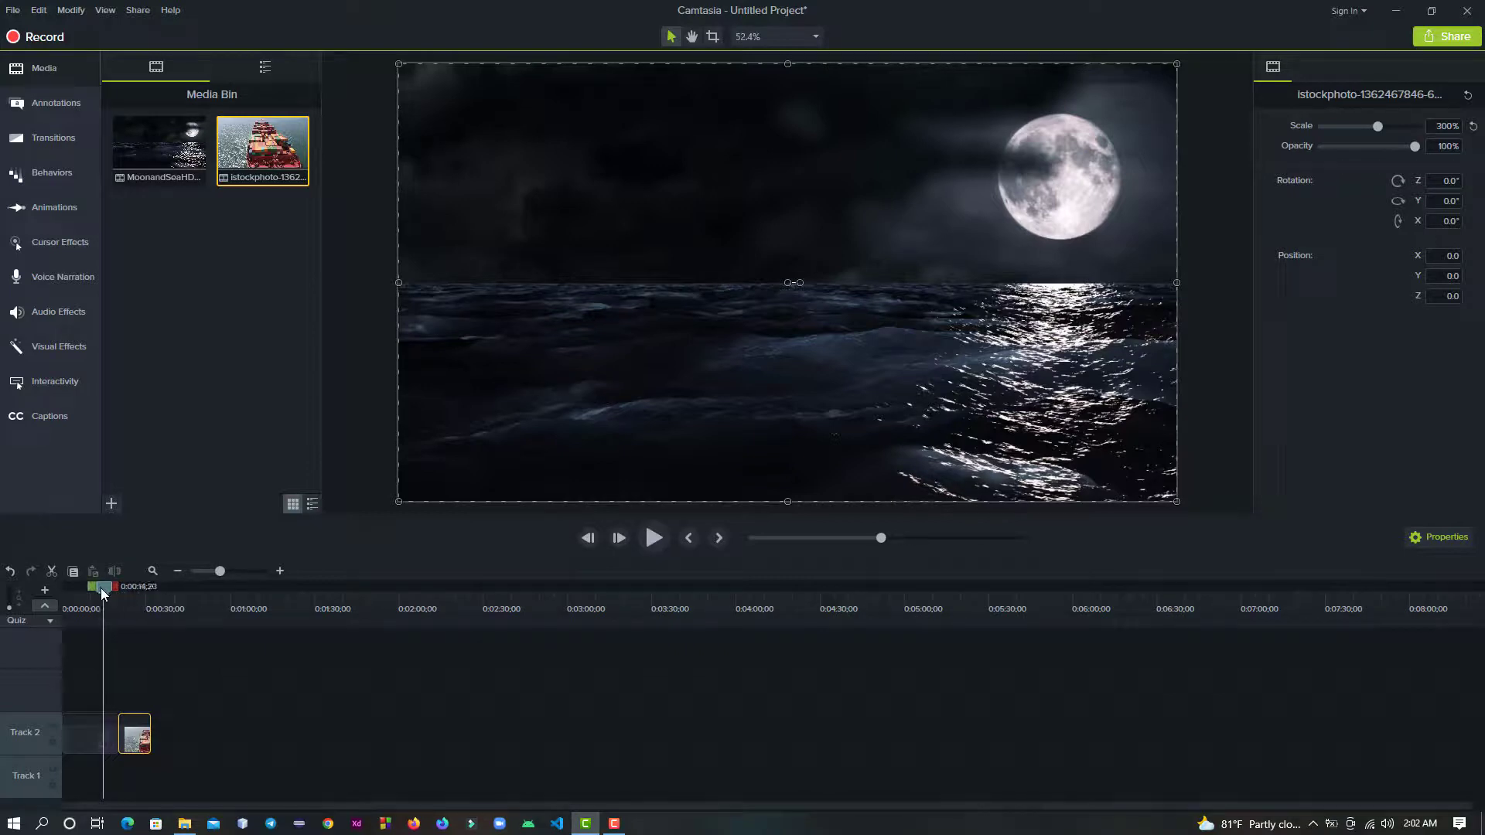
{"action": "left_click", "coordinate": [250, 571]}
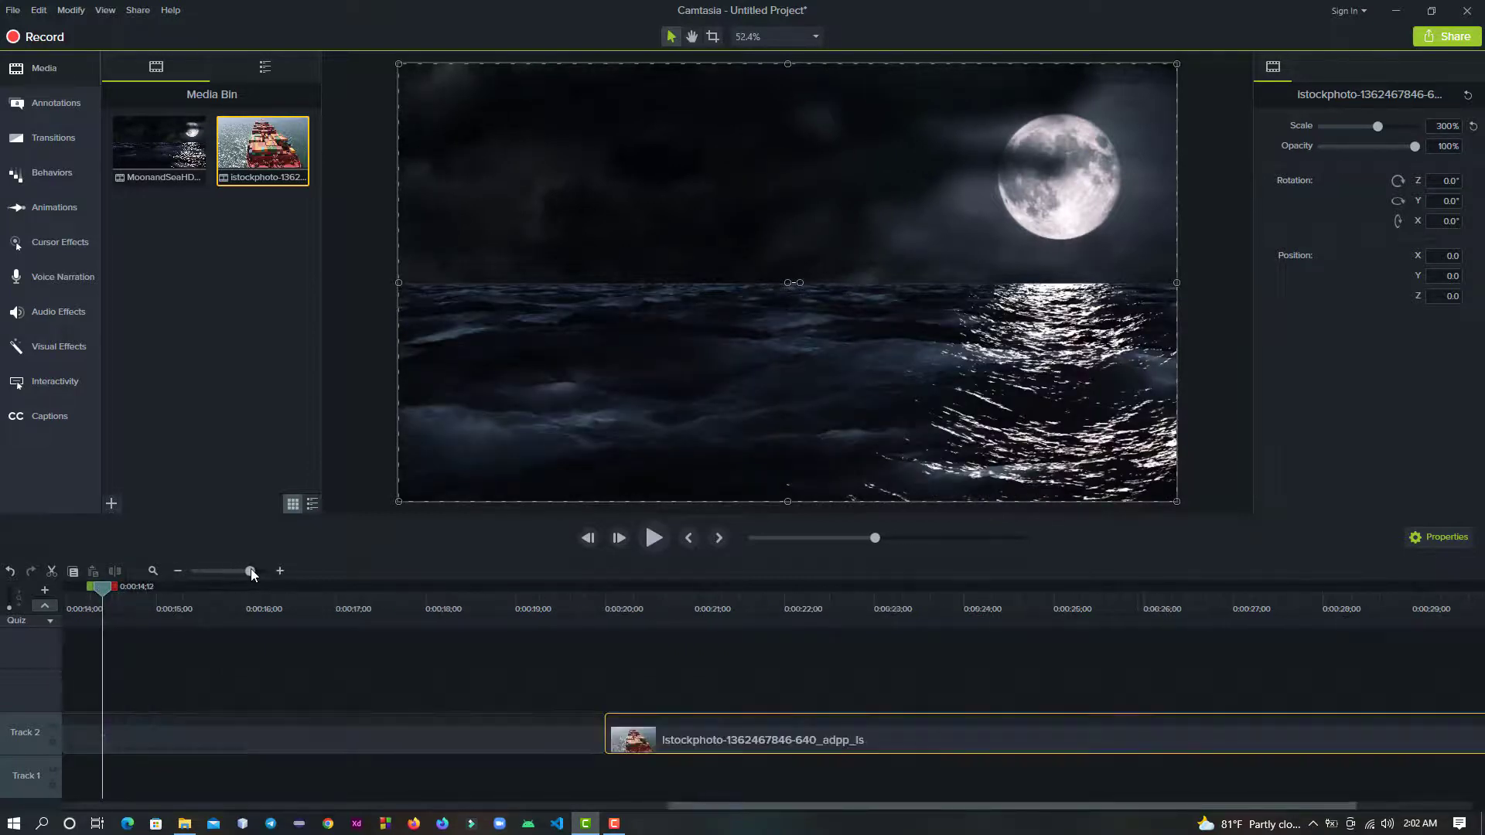
{"action": "left_click_drag", "start_coordinate": [103, 592], "coordinate": [435, 643]}
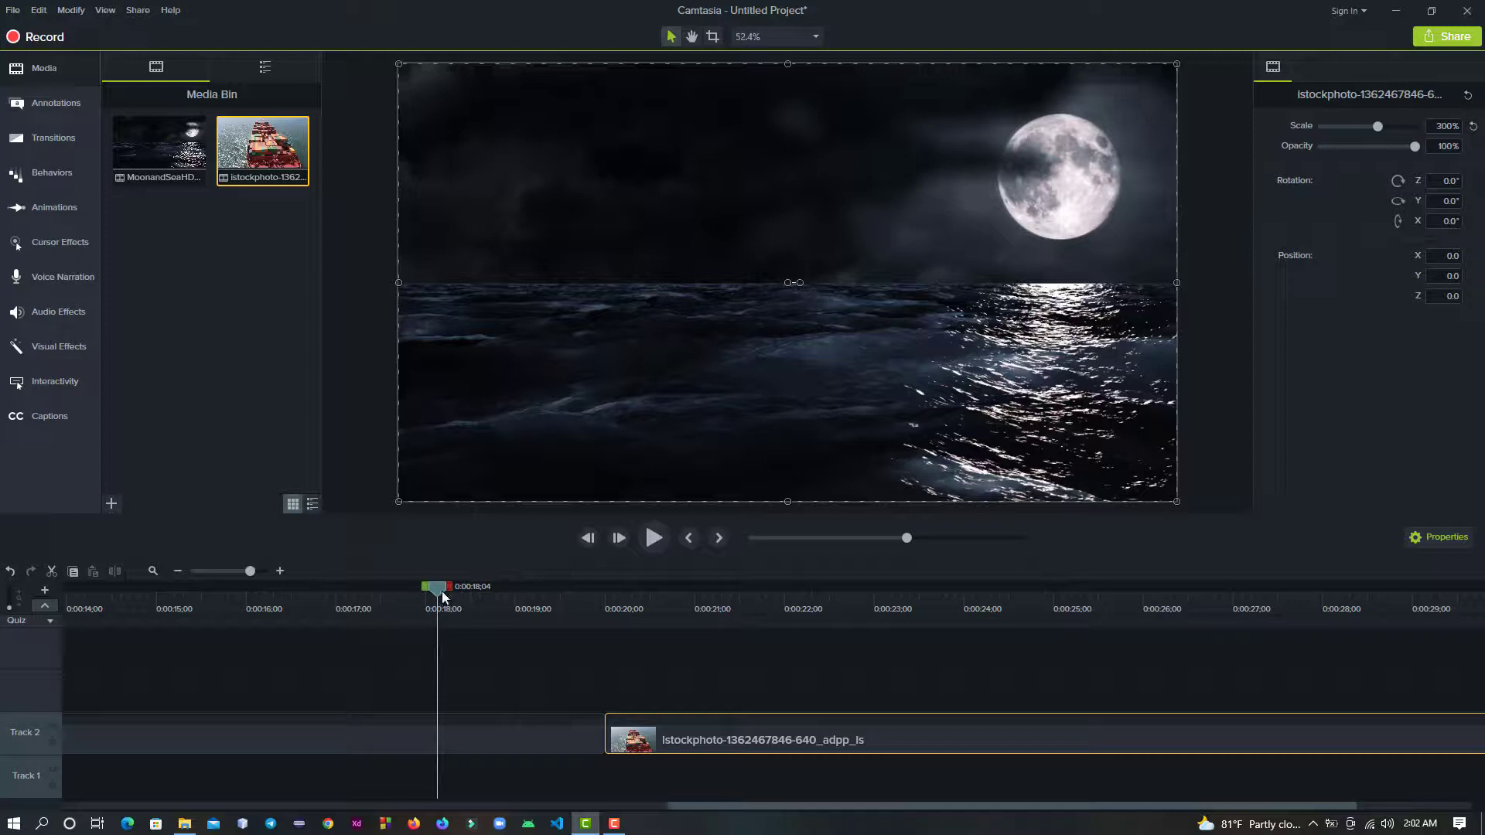
{"action": "left_click_drag", "start_coordinate": [437, 592], "coordinate": [452, 593]}
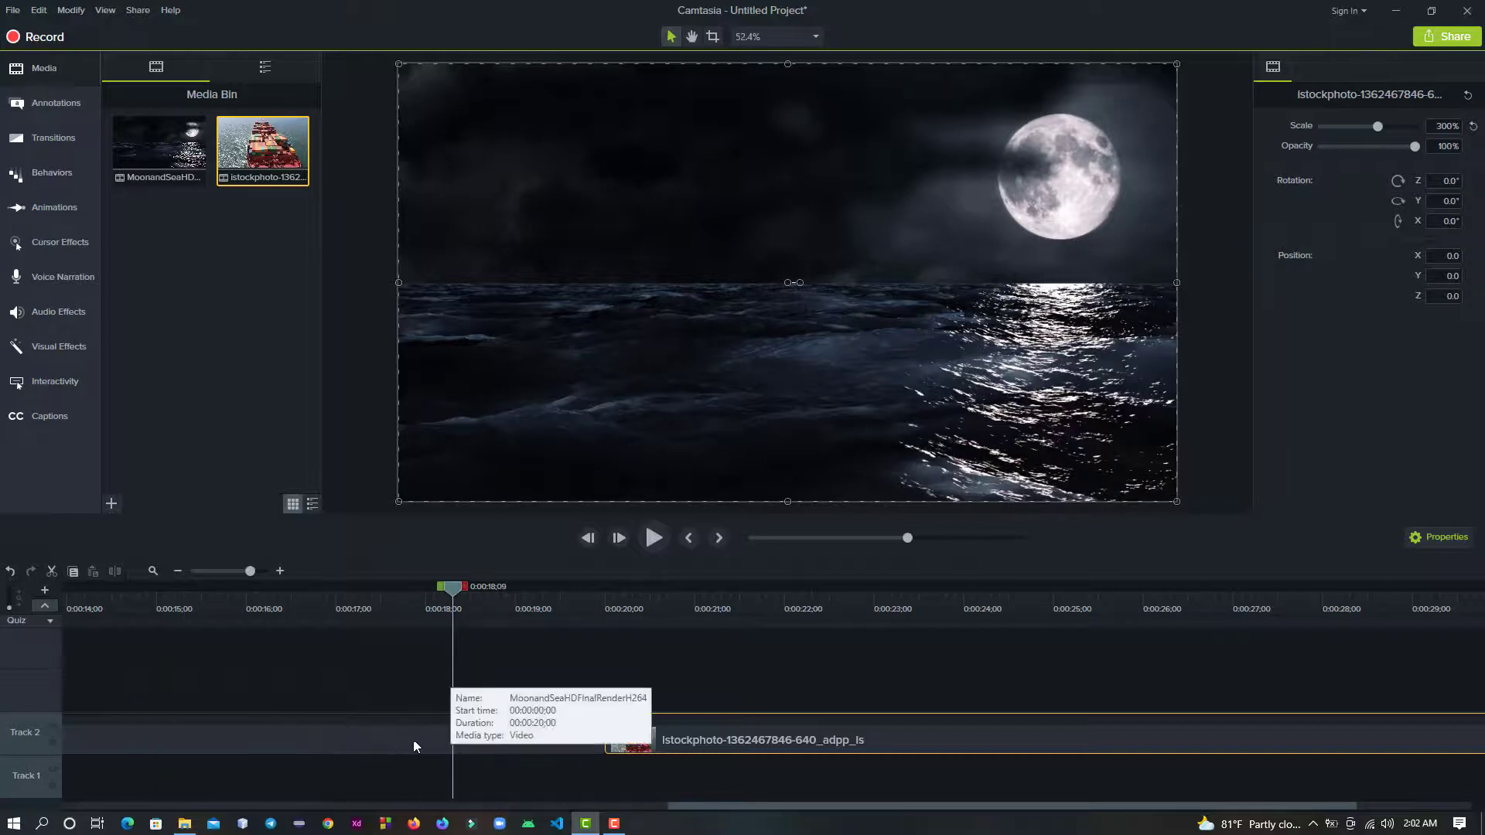
{"action": "left_click", "coordinate": [388, 741]}
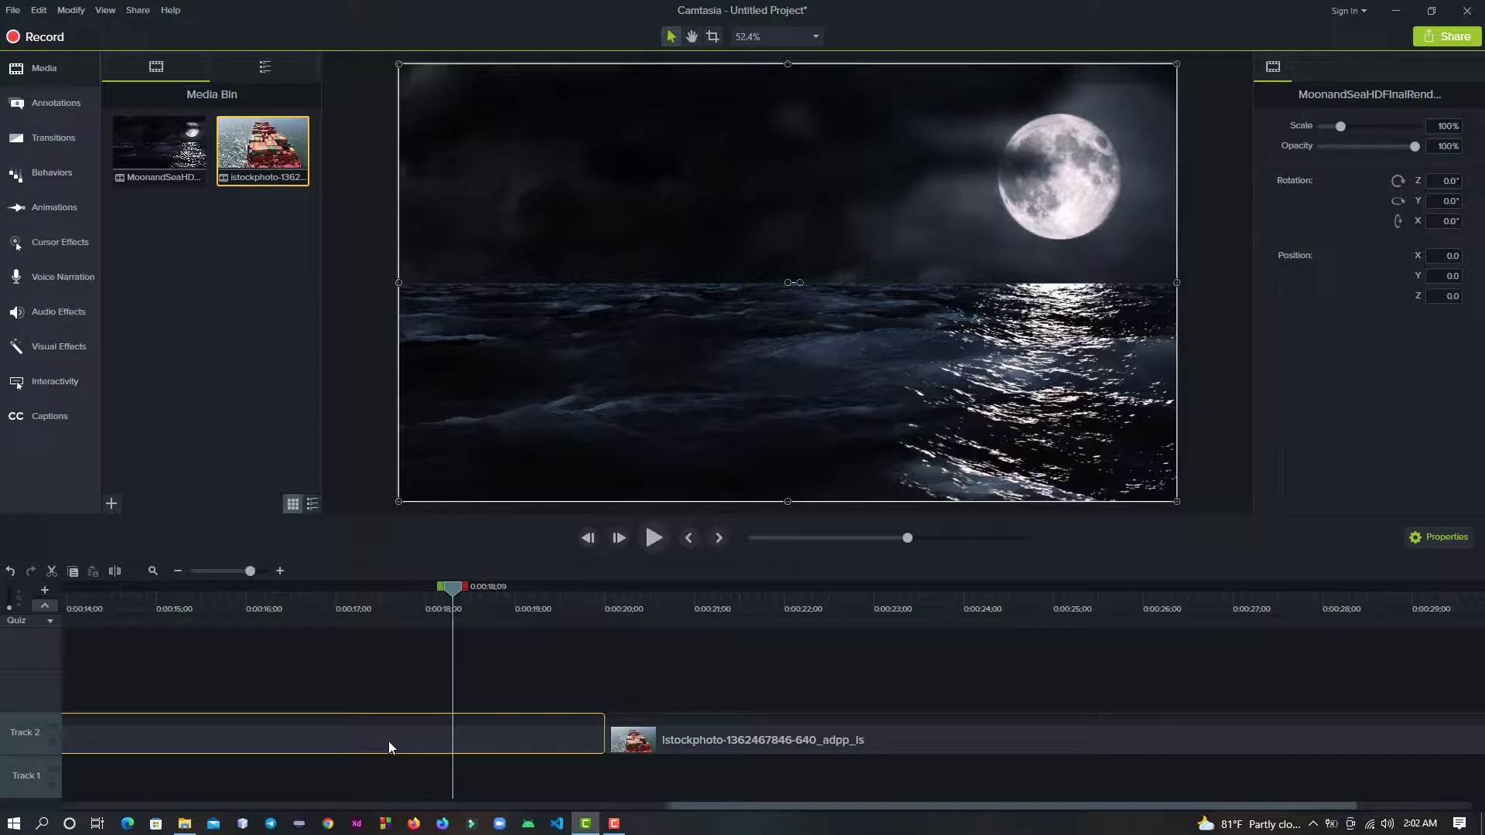
{"action": "right_click", "coordinate": [474, 732]}
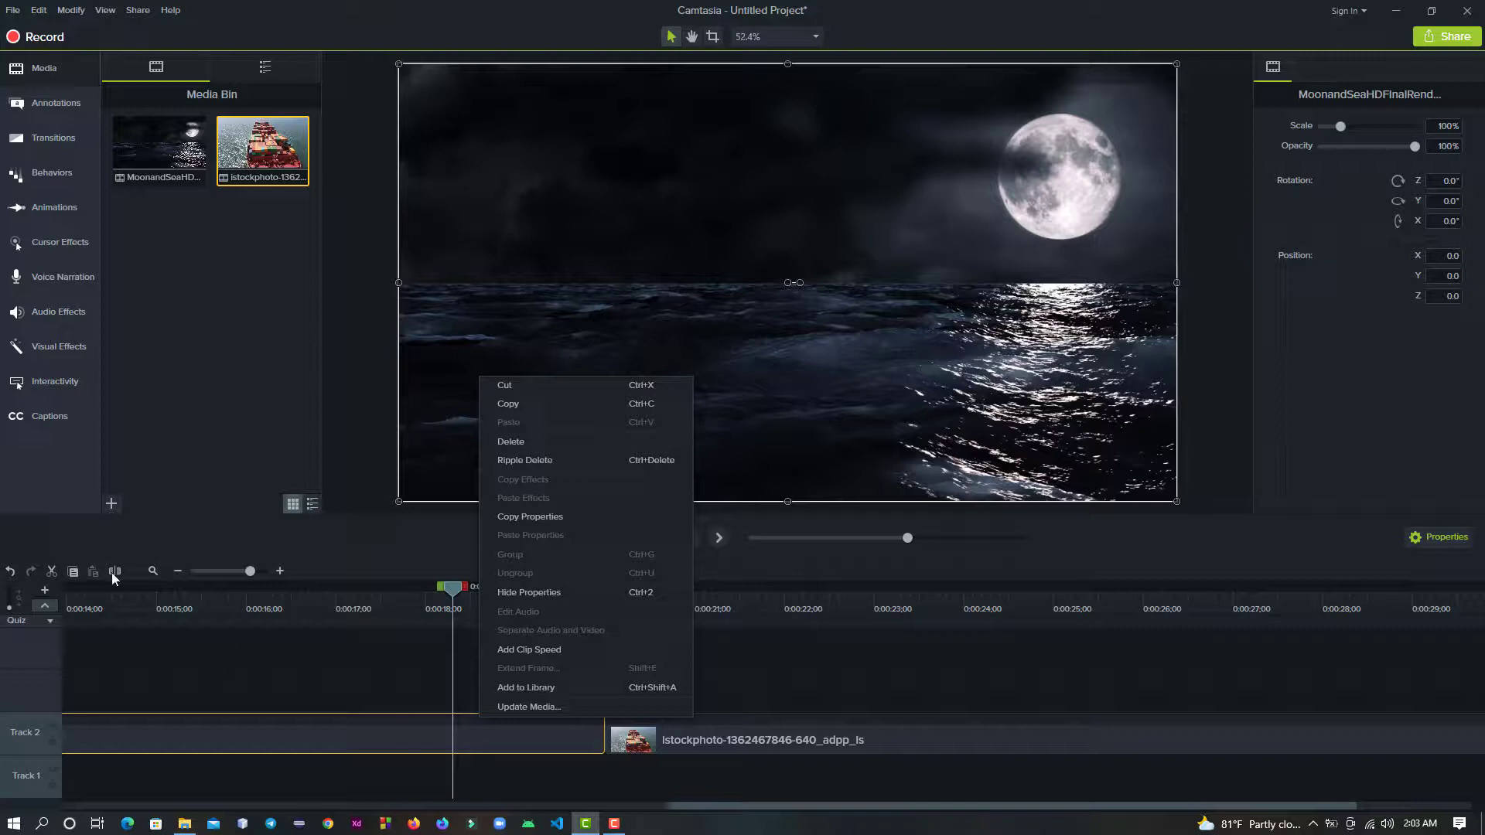
{"action": "left_click", "coordinate": [330, 742]}
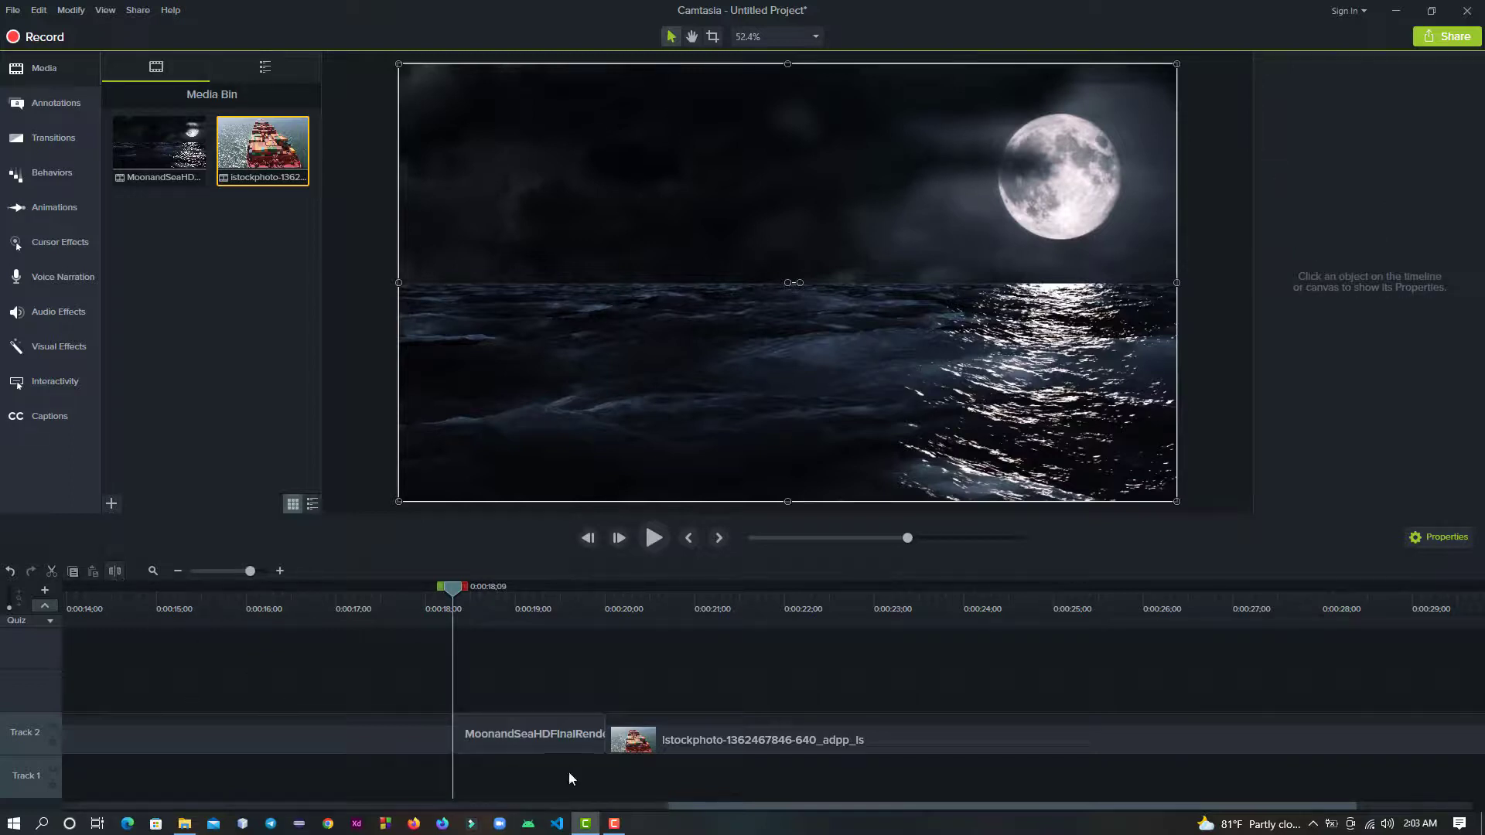
- Delete the moon-and-sea piece after the split and move the container ship clip back to close the gap
{"action": "left_click", "coordinate": [535, 737]}
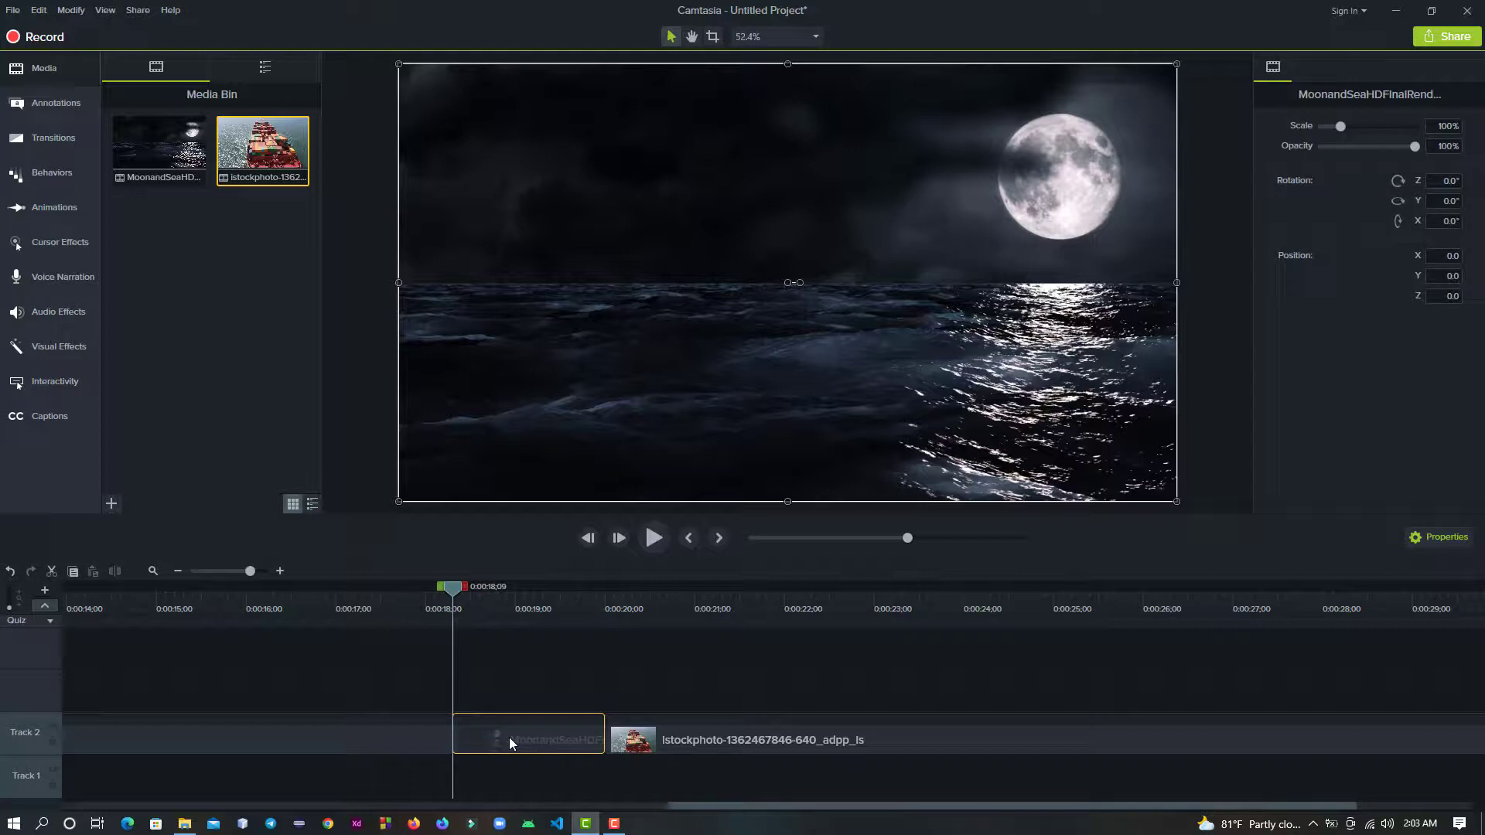
{"action": "key", "text": "Delete"}
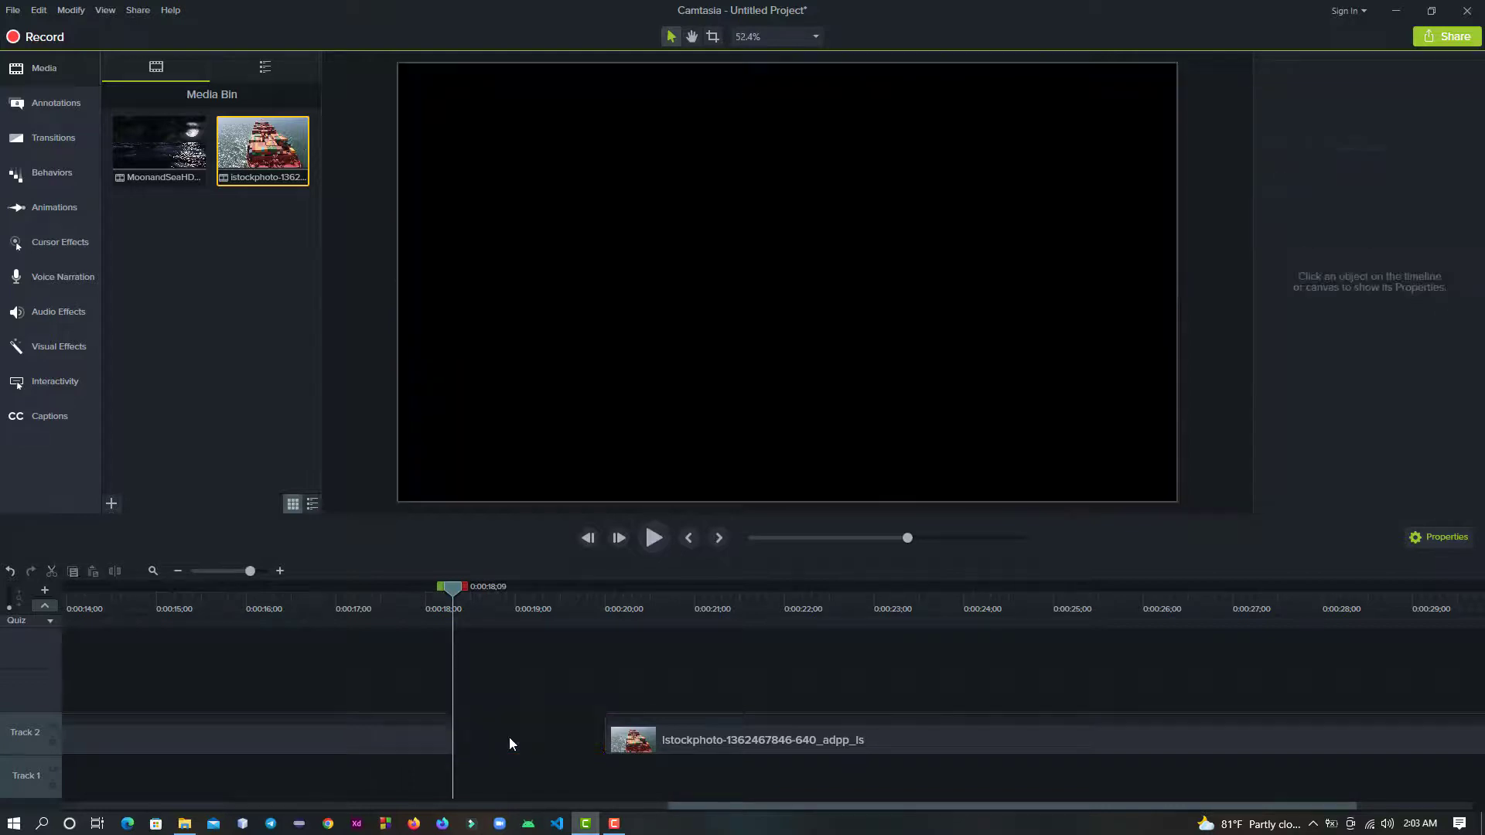
{"action": "left_click", "coordinate": [702, 745]}
{"action": "left_click_drag", "start_coordinate": [703, 745], "coordinate": [508, 735]}
- Move the playhead to 0:00:23;07 and add another moon-and-sea clip on Track 3 starting at about 21 seconds
{"action": "left_click_drag", "start_coordinate": [454, 598], "coordinate": [895, 628]}
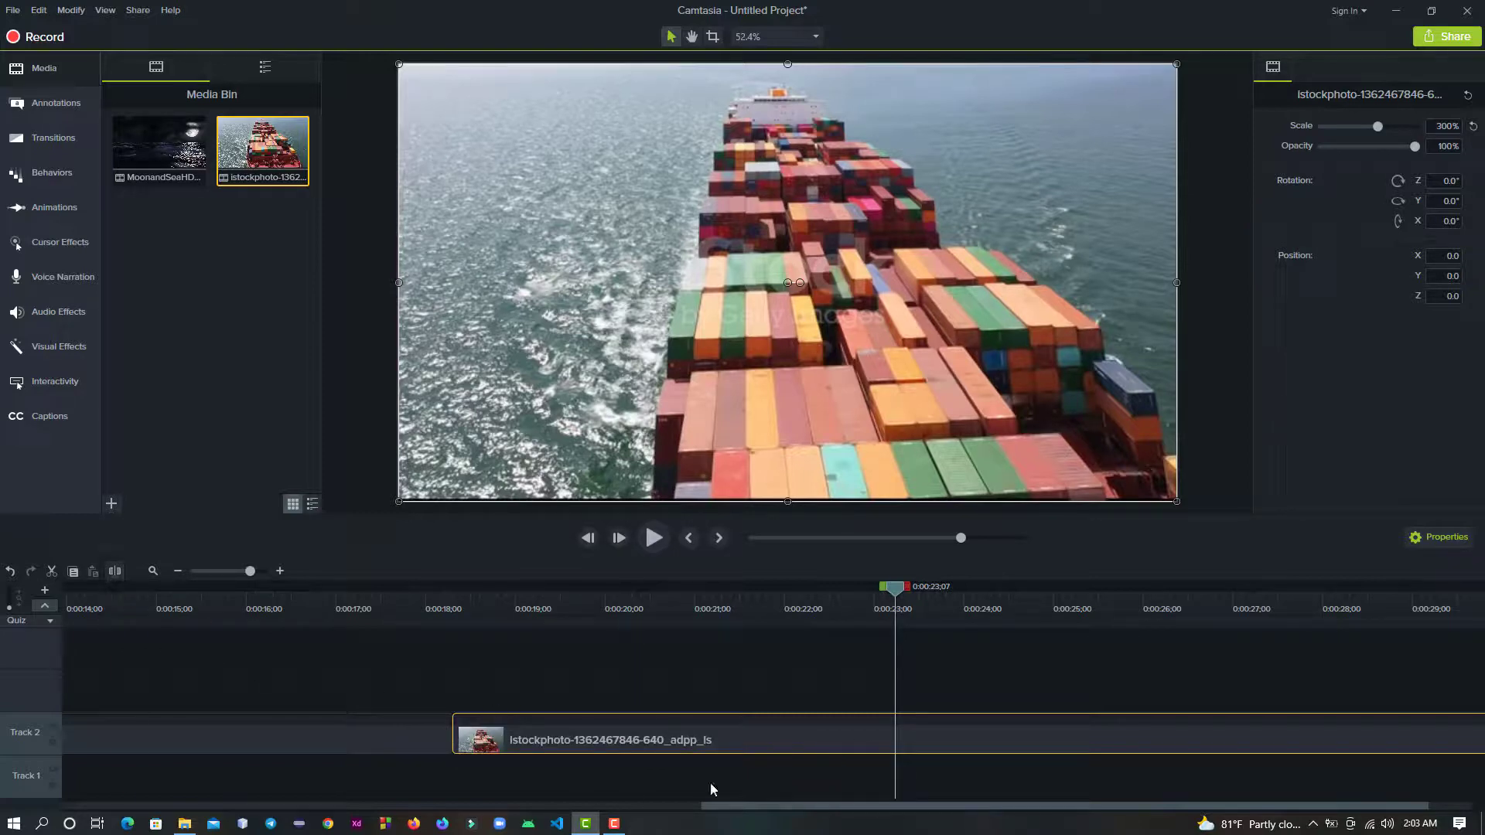
{"action": "left_click", "coordinate": [839, 671]}
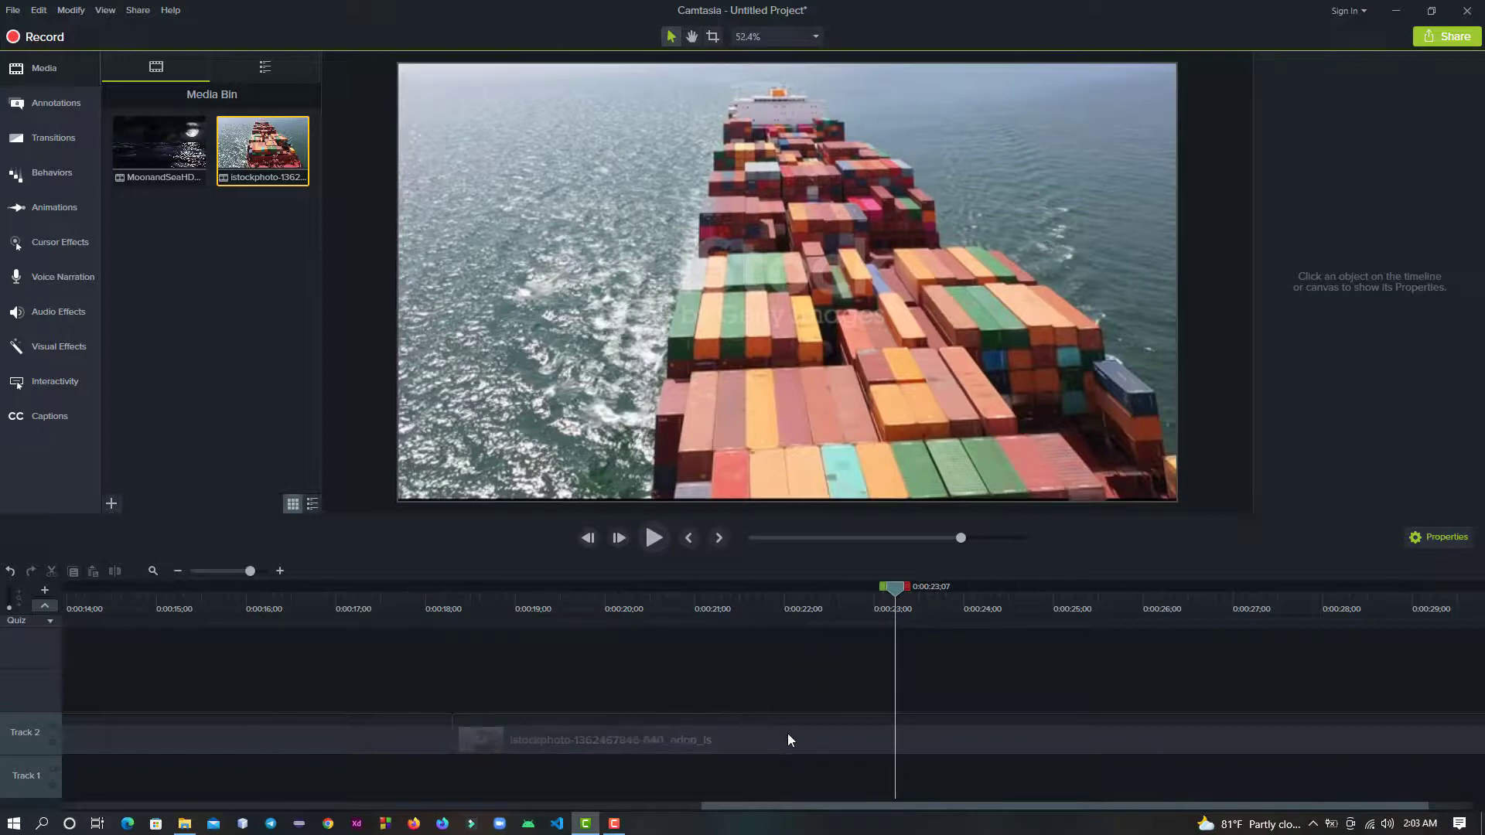
{"action": "left_click", "coordinate": [834, 745]}
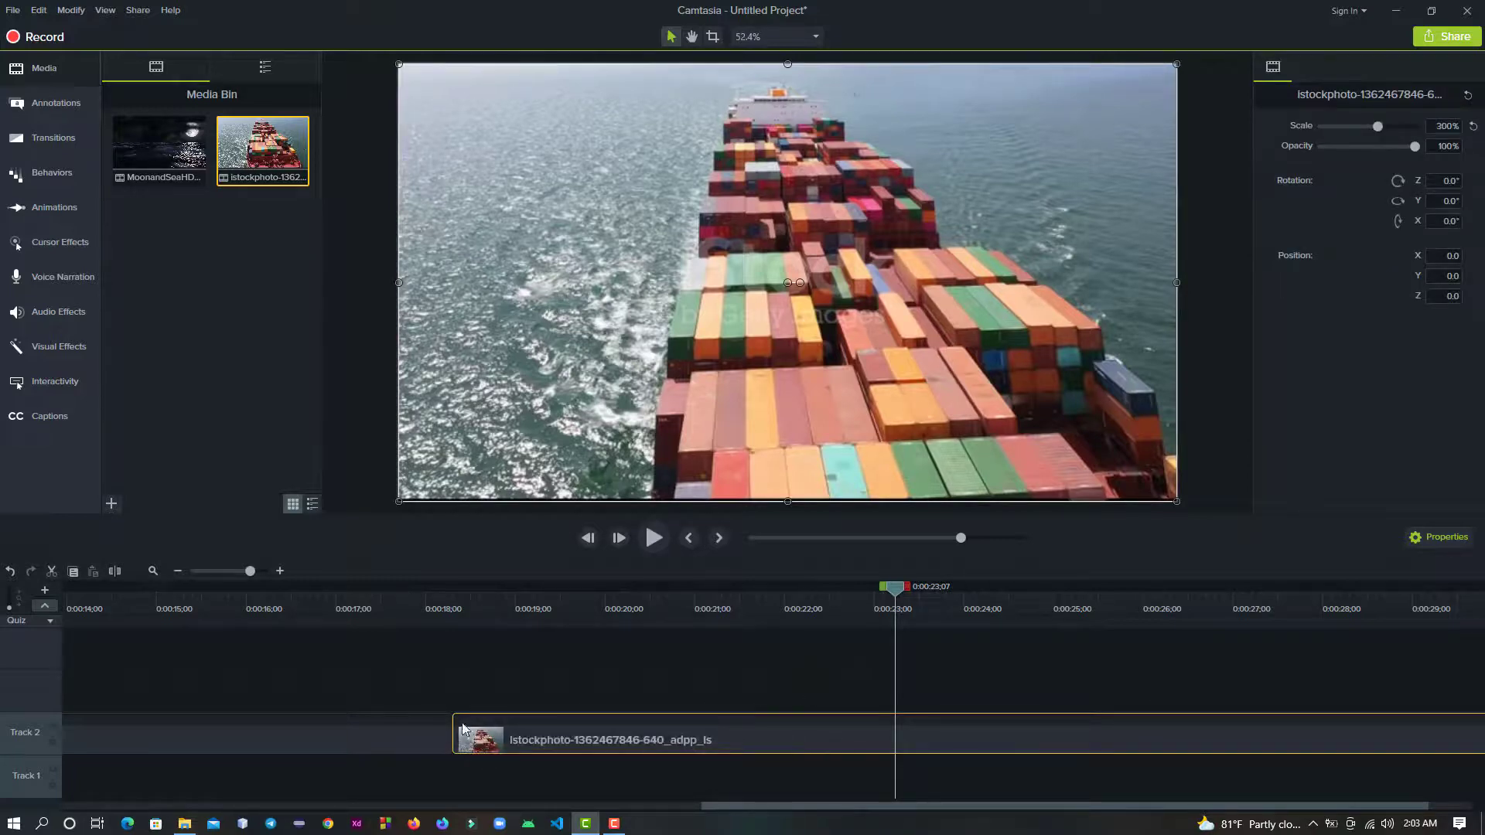
{"action": "left_click_drag", "start_coordinate": [158, 147], "coordinate": [699, 681]}
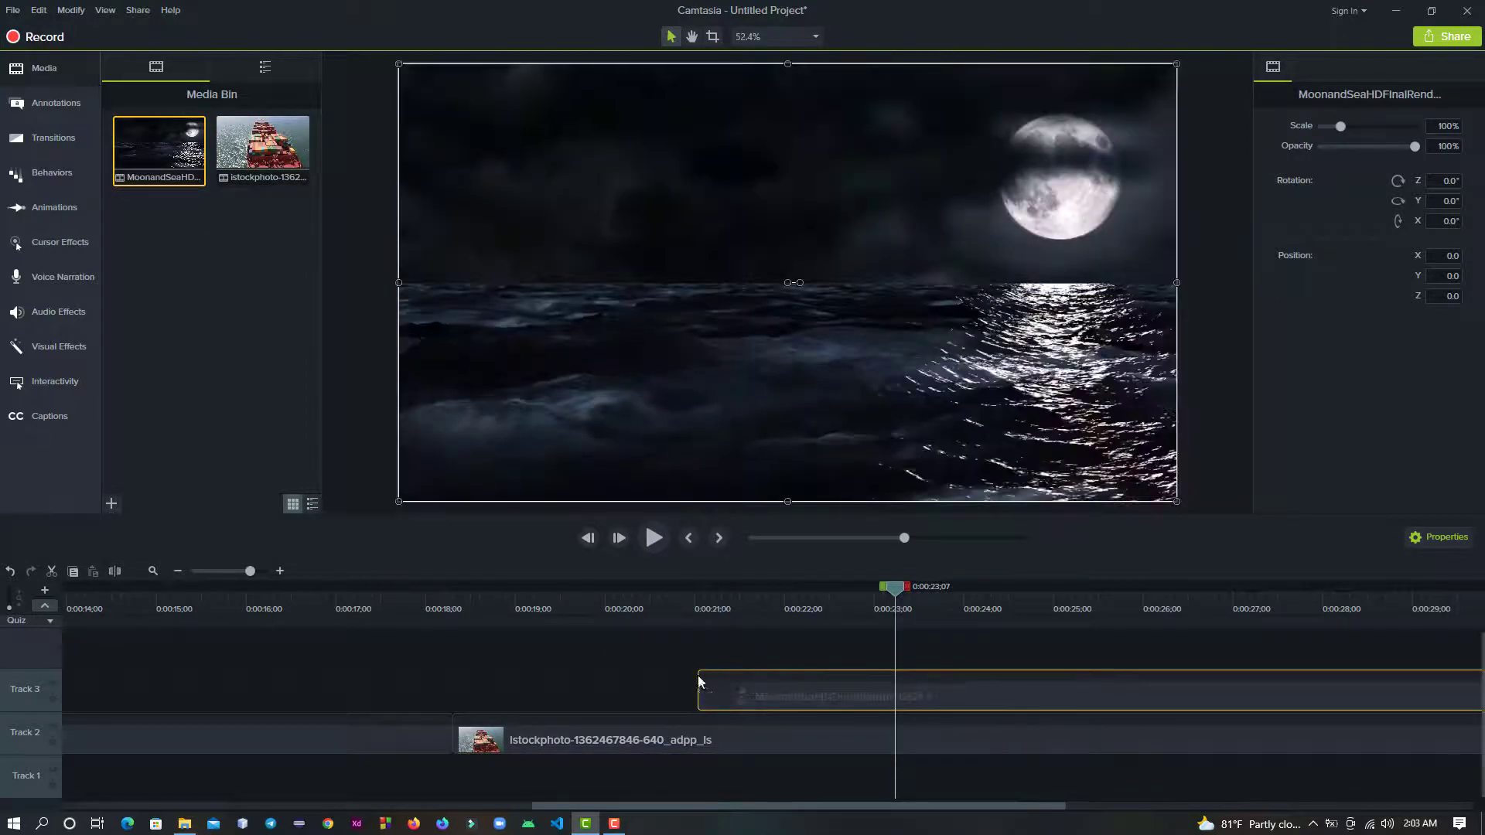
- Split the container ship clip on Track 2 at 0:00:23;07 and again at 0:00:24;10
{"action": "left_click", "coordinate": [849, 748]}
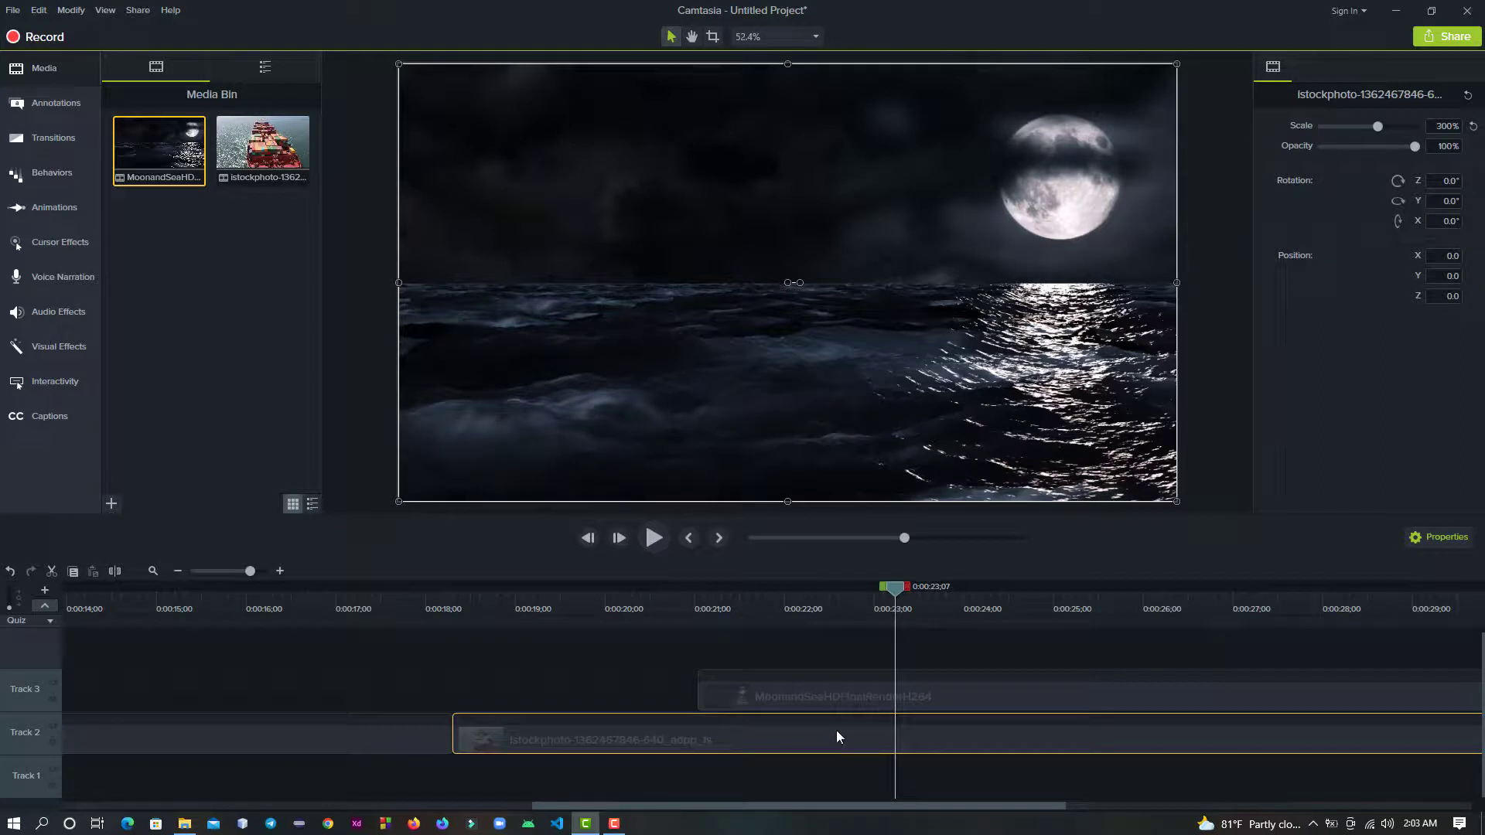
{"action": "left_click", "coordinate": [114, 572]}
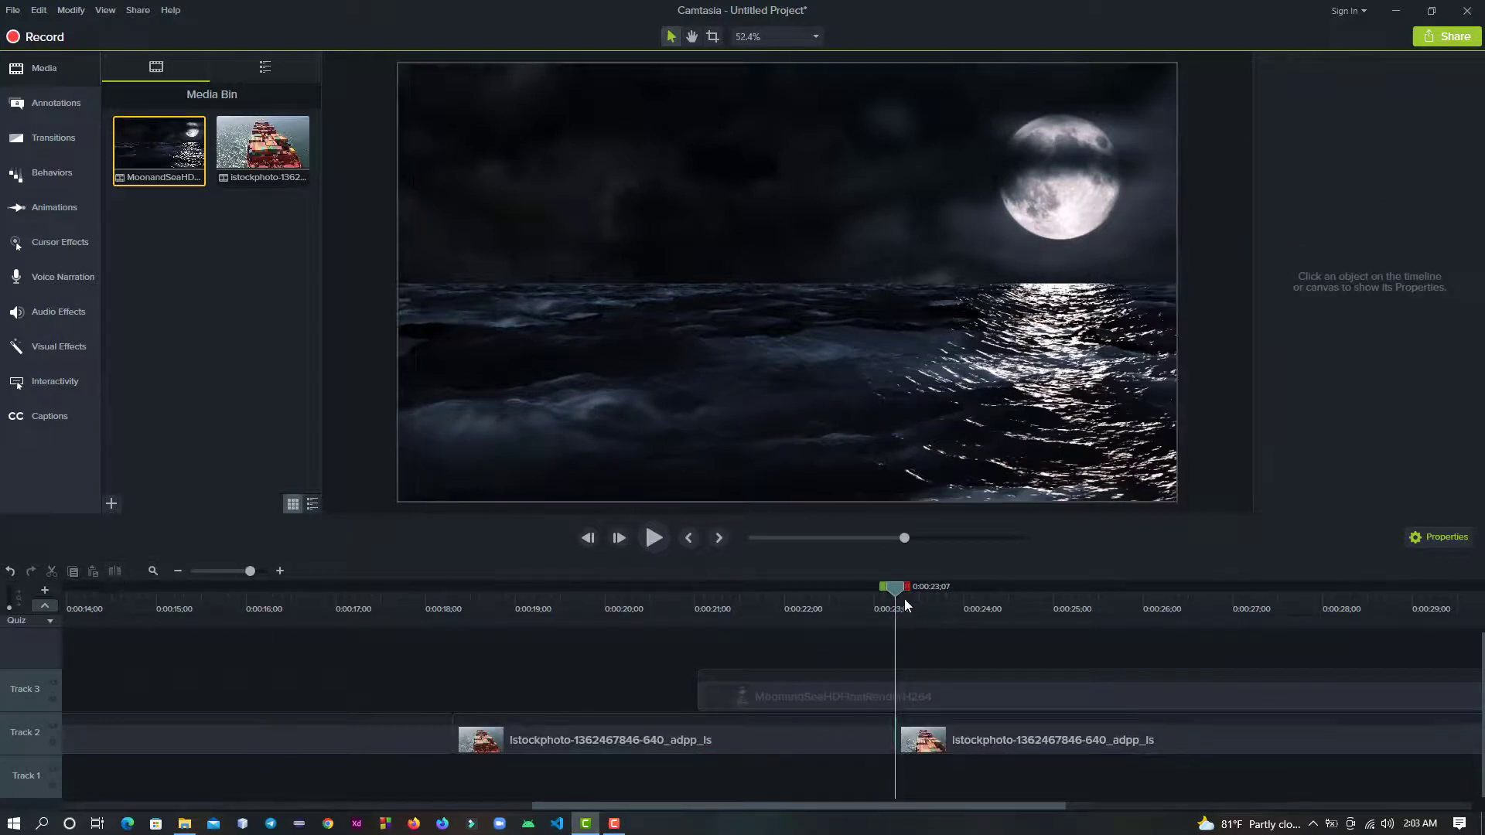
{"action": "left_click_drag", "start_coordinate": [896, 592], "coordinate": [995, 592]}
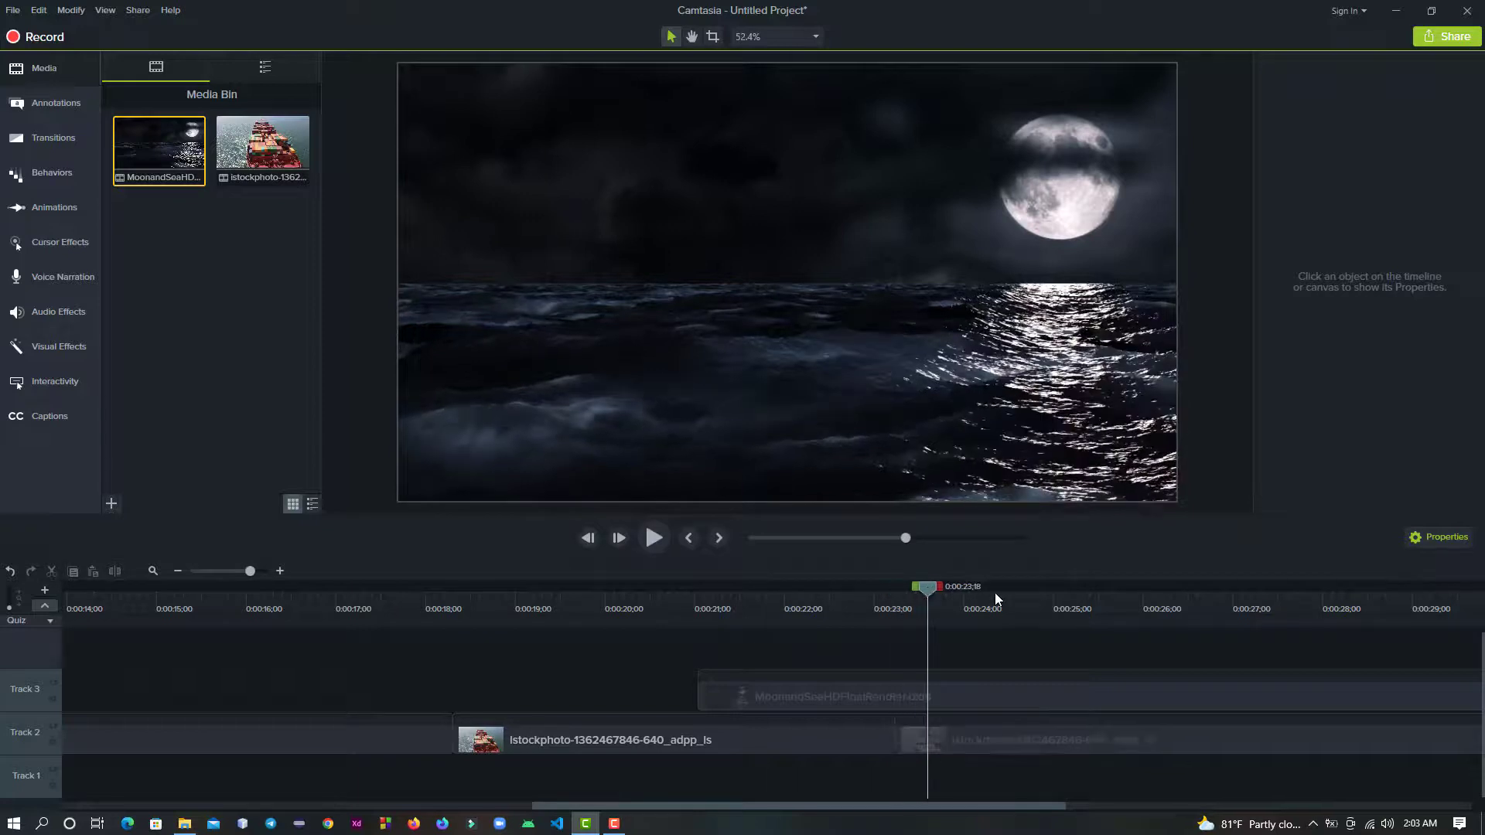
{"action": "left_click", "coordinate": [963, 741]}
{"action": "left_click", "coordinate": [844, 778]}
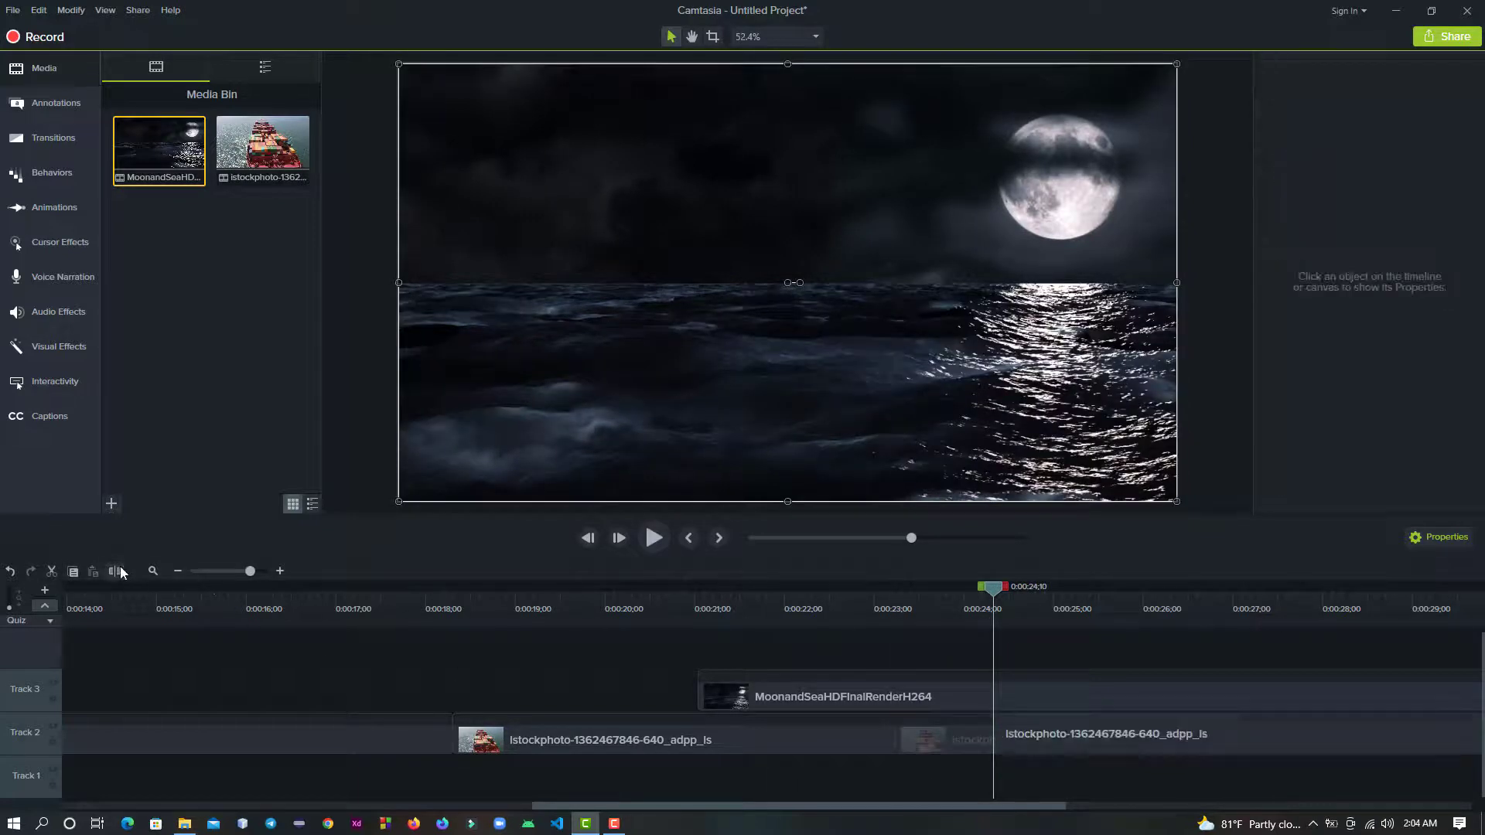
- Delete the container ship piece on Track 2 between 0:00:23;07 and 0:00:24;10
{"action": "left_click", "coordinate": [929, 743]}
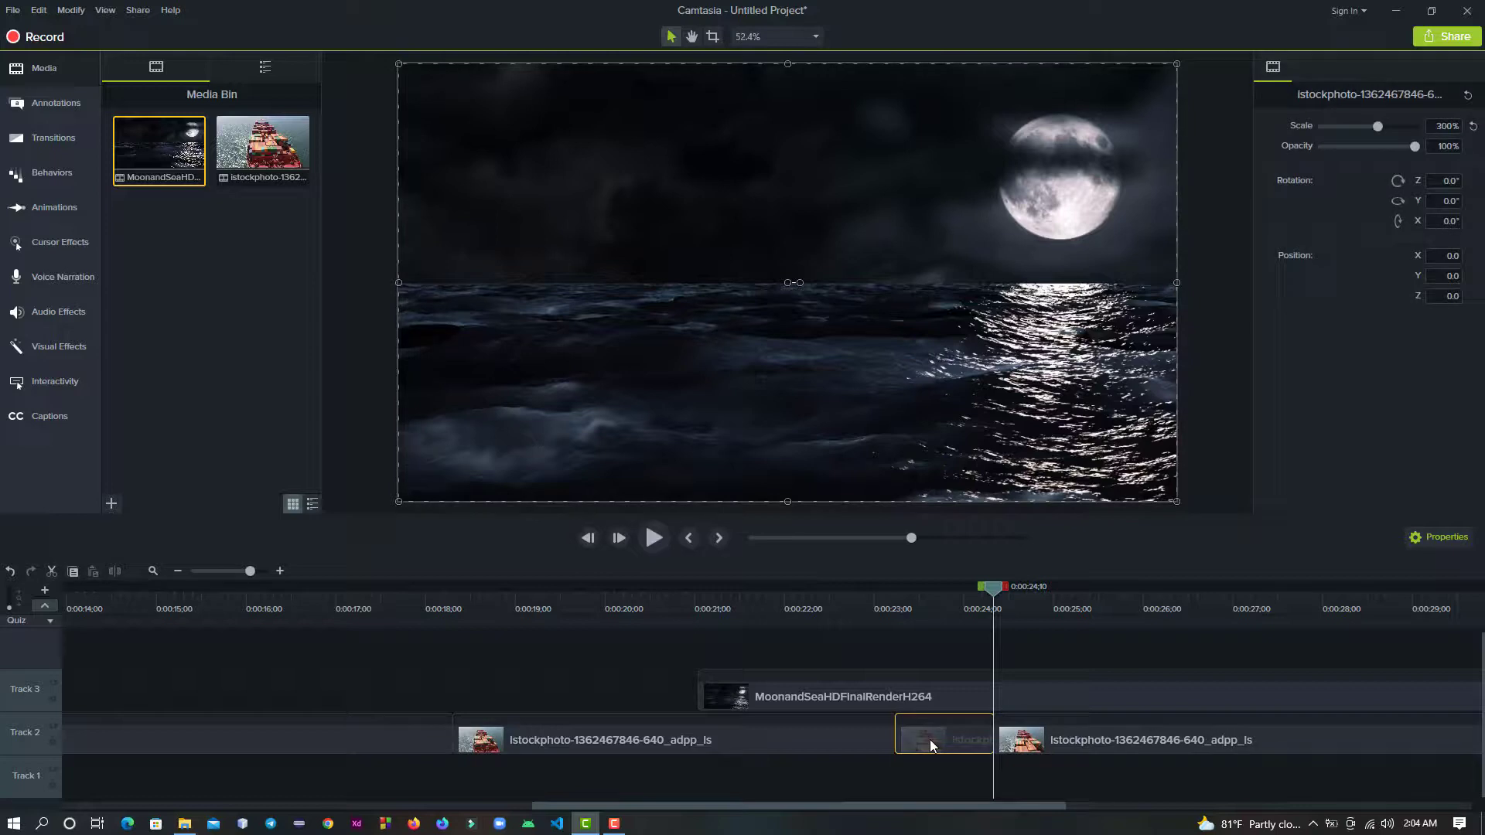
{"action": "key", "text": "Delete"}
- Split both the moon-and-sea clip on Track 3 and the container ship clip on Track 2 at 0:00:24;24 and 0:00:26;02
{"action": "left_click", "coordinate": [941, 689]}
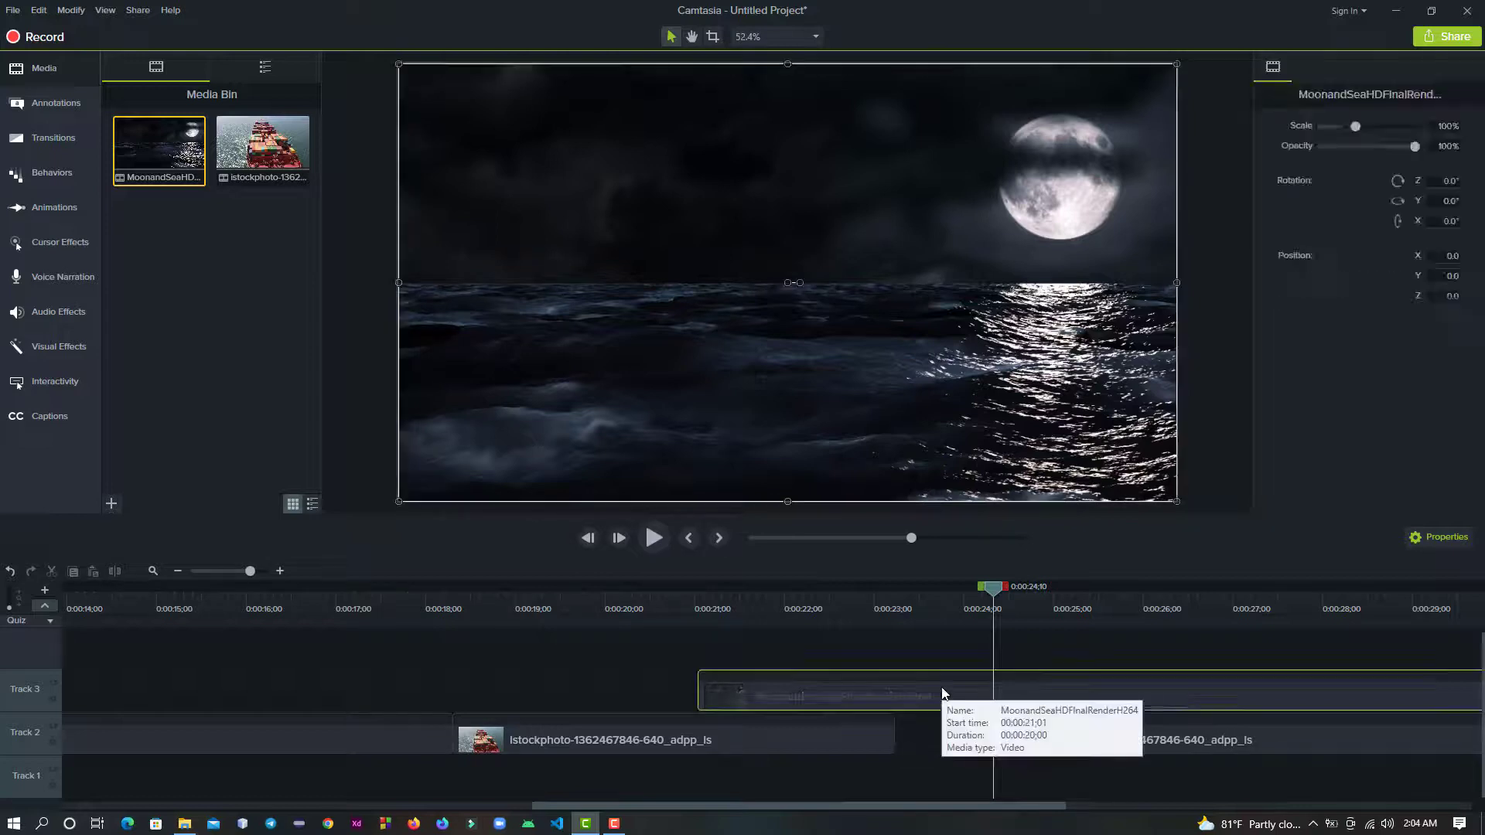
{"action": "left_click_drag", "start_coordinate": [992, 588], "coordinate": [1036, 602]}
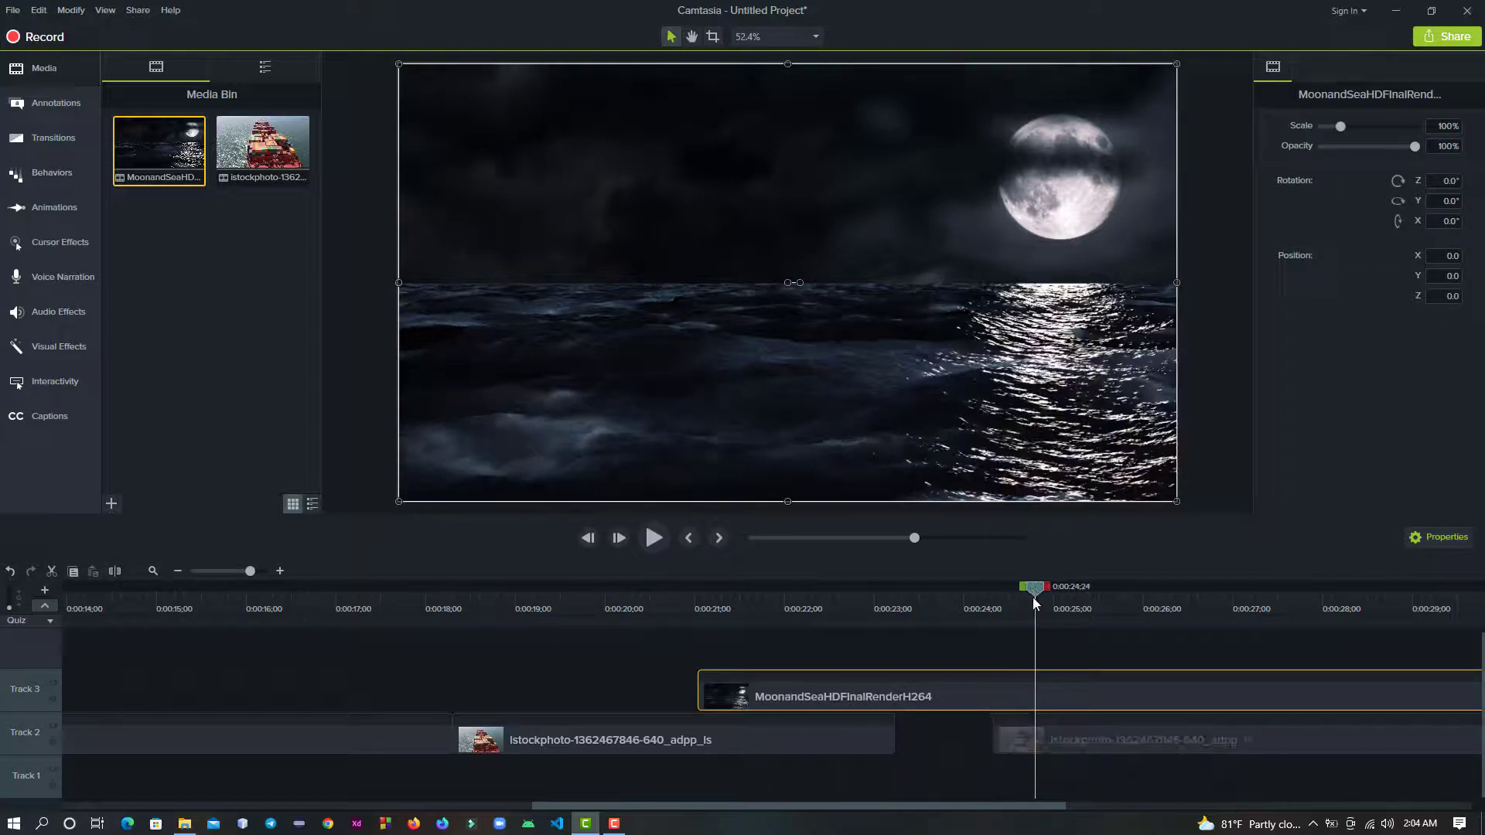
{"action": "left_click", "coordinate": [1076, 735]}
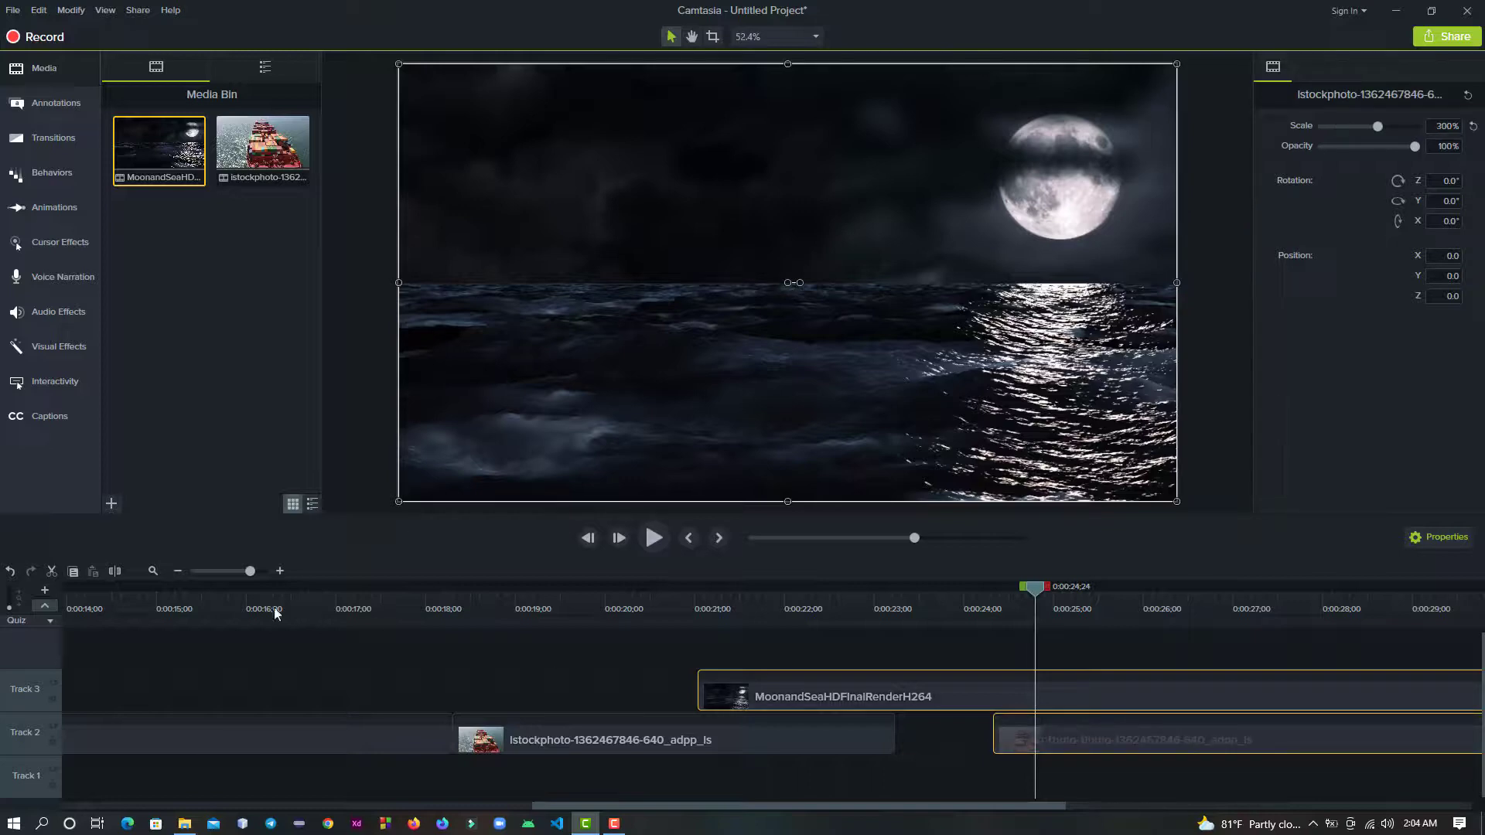
{"action": "left_click", "coordinate": [115, 570]}
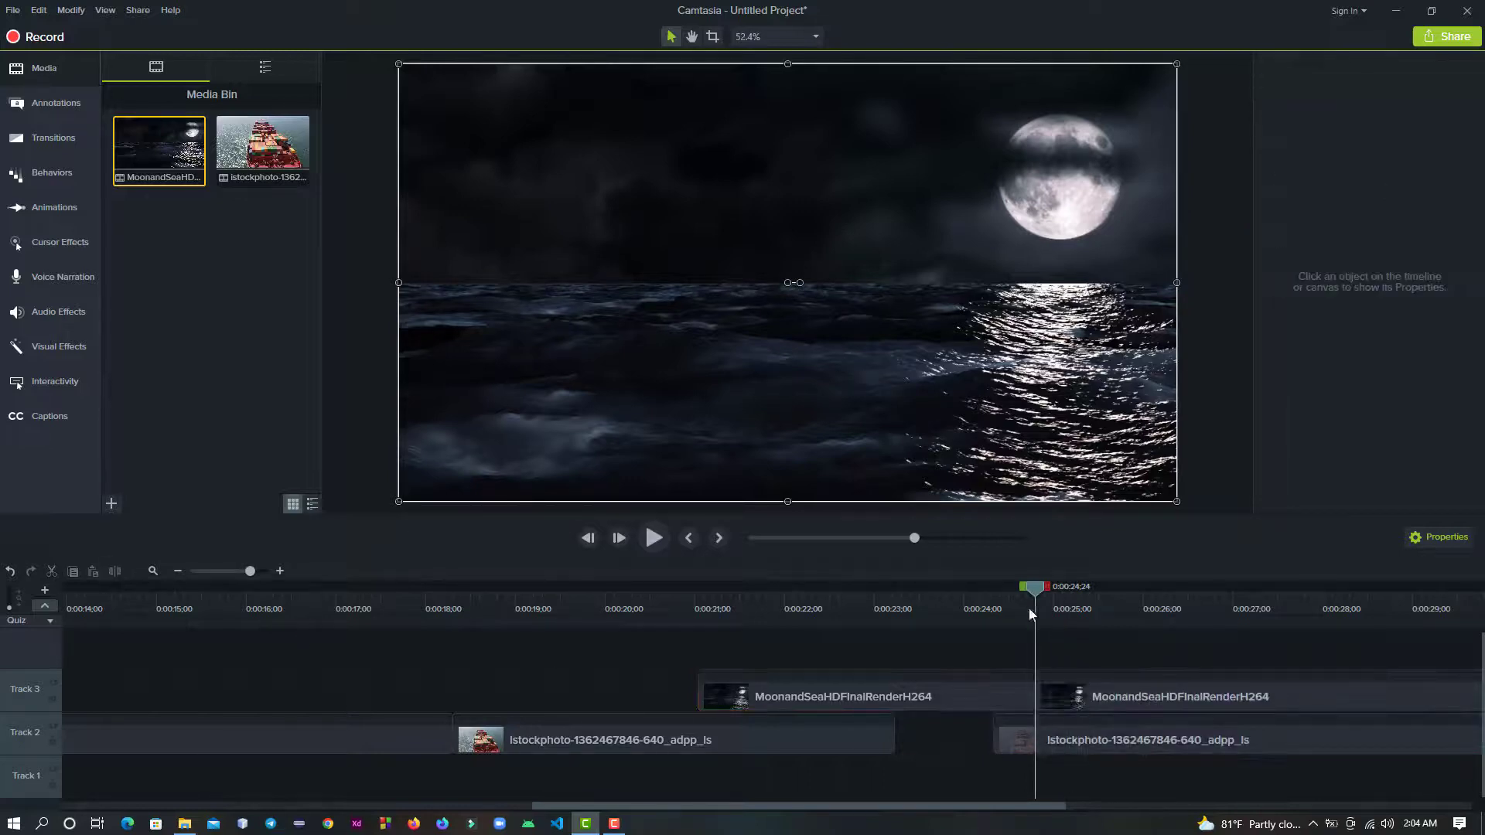
{"action": "left_click_drag", "start_coordinate": [1038, 590], "coordinate": [1152, 608]}
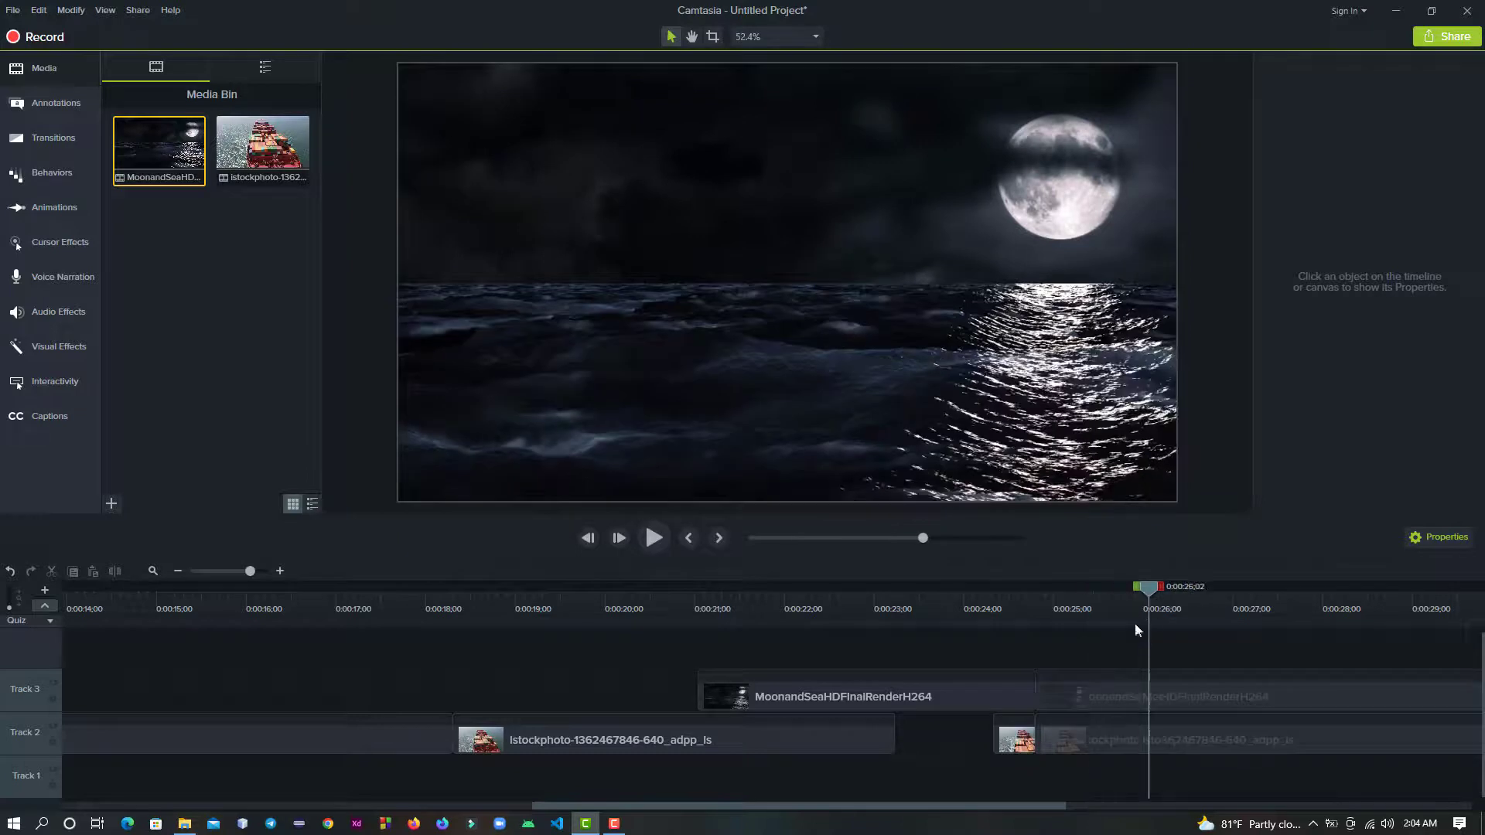
{"action": "left_click", "coordinate": [1083, 692]}
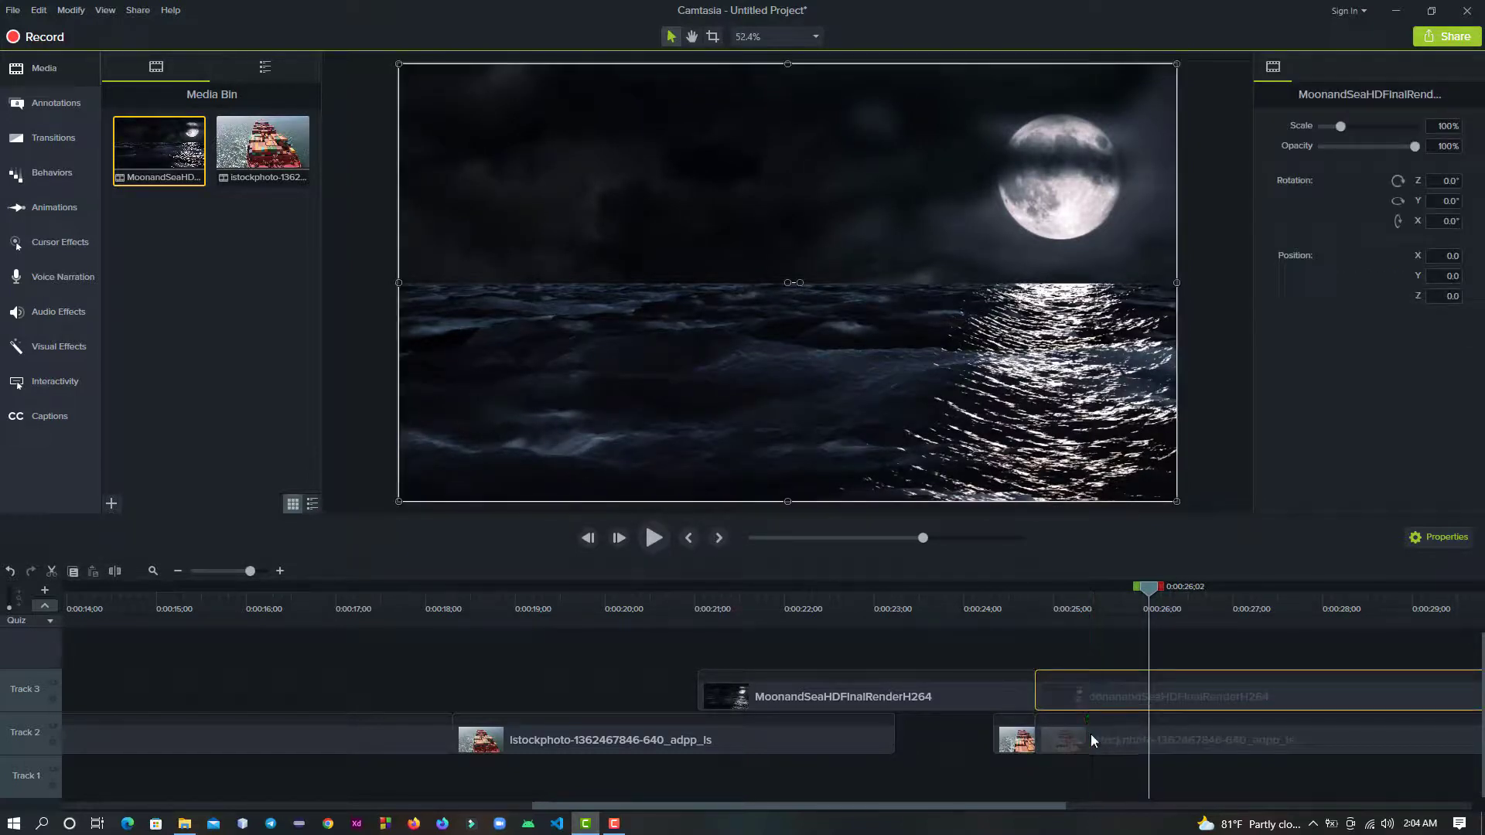
{"action": "left_click", "coordinate": [1090, 739], "text": "ctrl"}
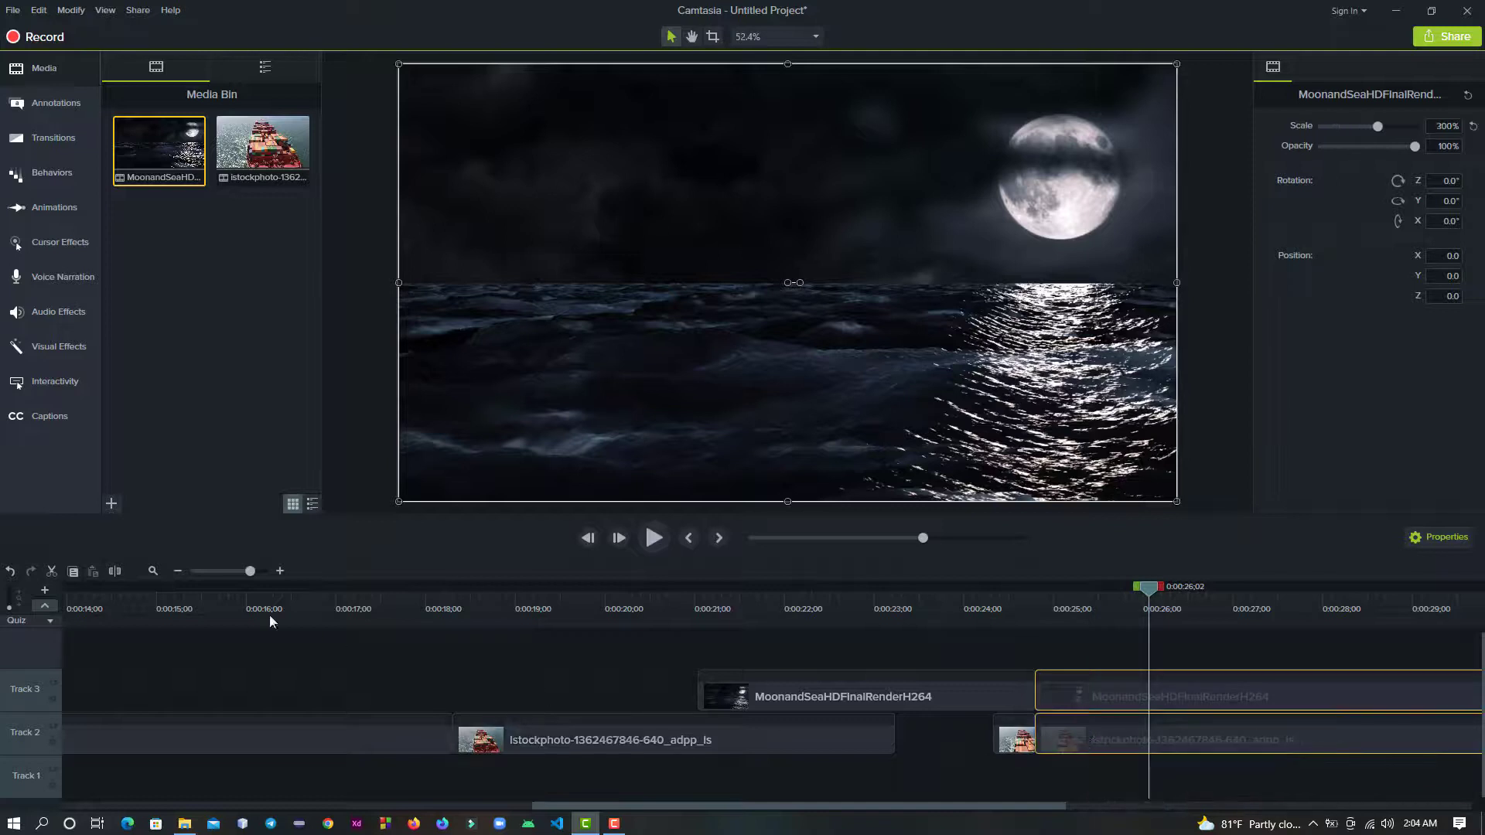
{"action": "left_click", "coordinate": [114, 570]}
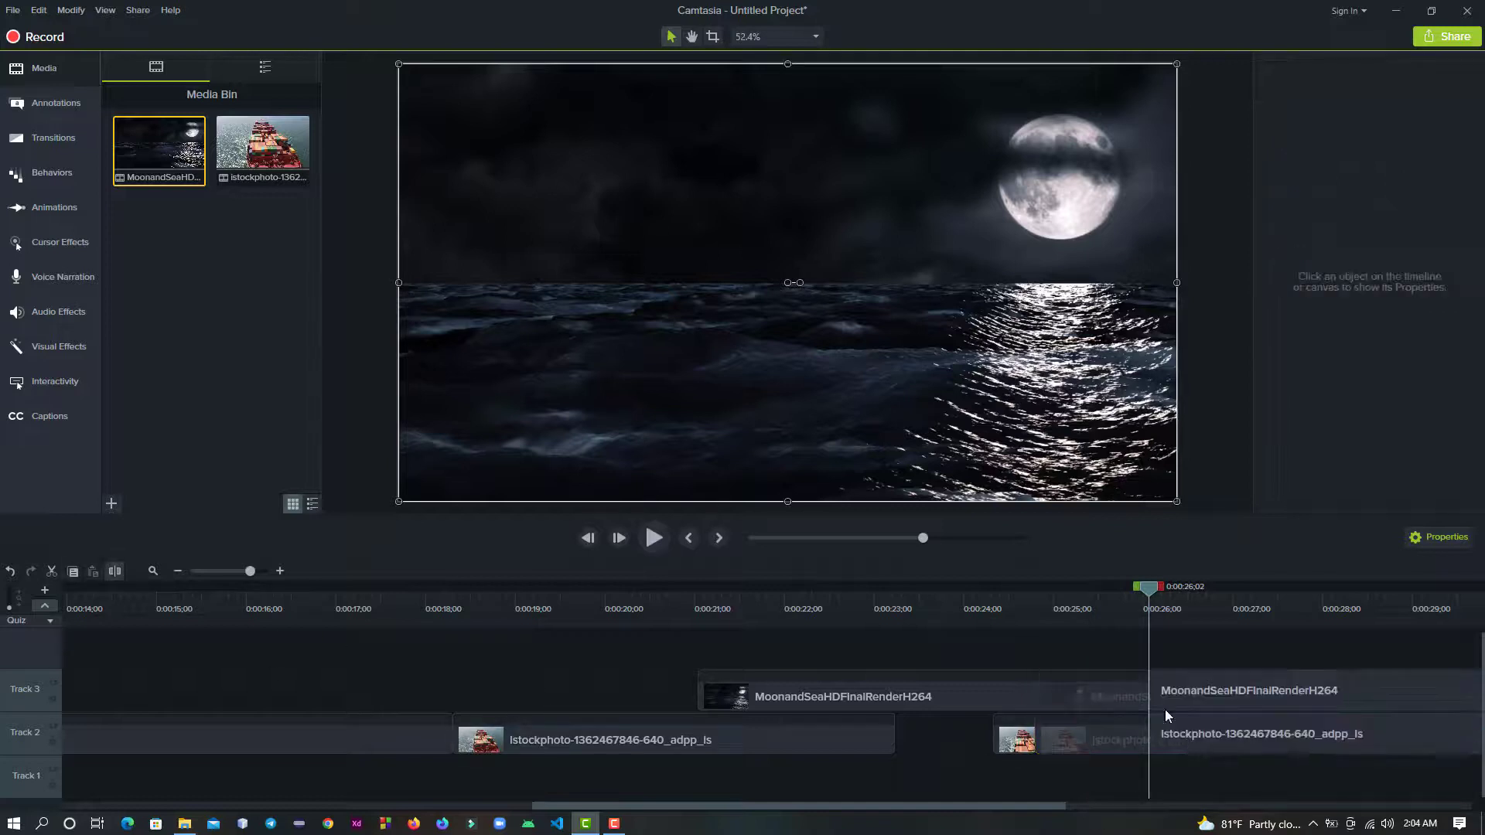
- Delete the Track 2 and Track 3 pieces lying between 0:00:24;24 and 0:00:26;02
{"action": "left_click", "coordinate": [1121, 698]}
{"action": "left_click", "coordinate": [1112, 731], "text": "ctrl"}
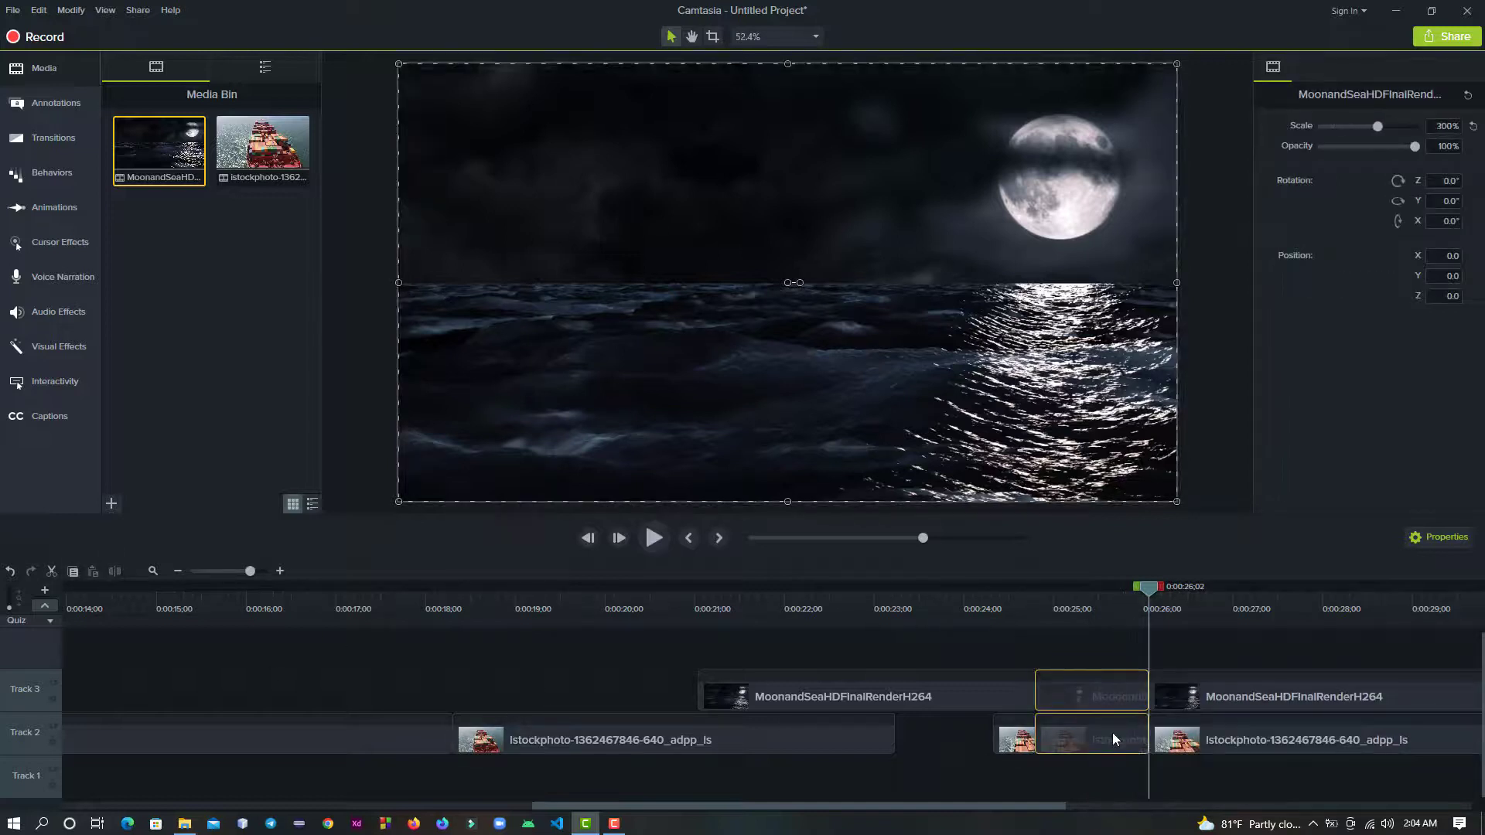
{"action": "key", "text": "Delete"}
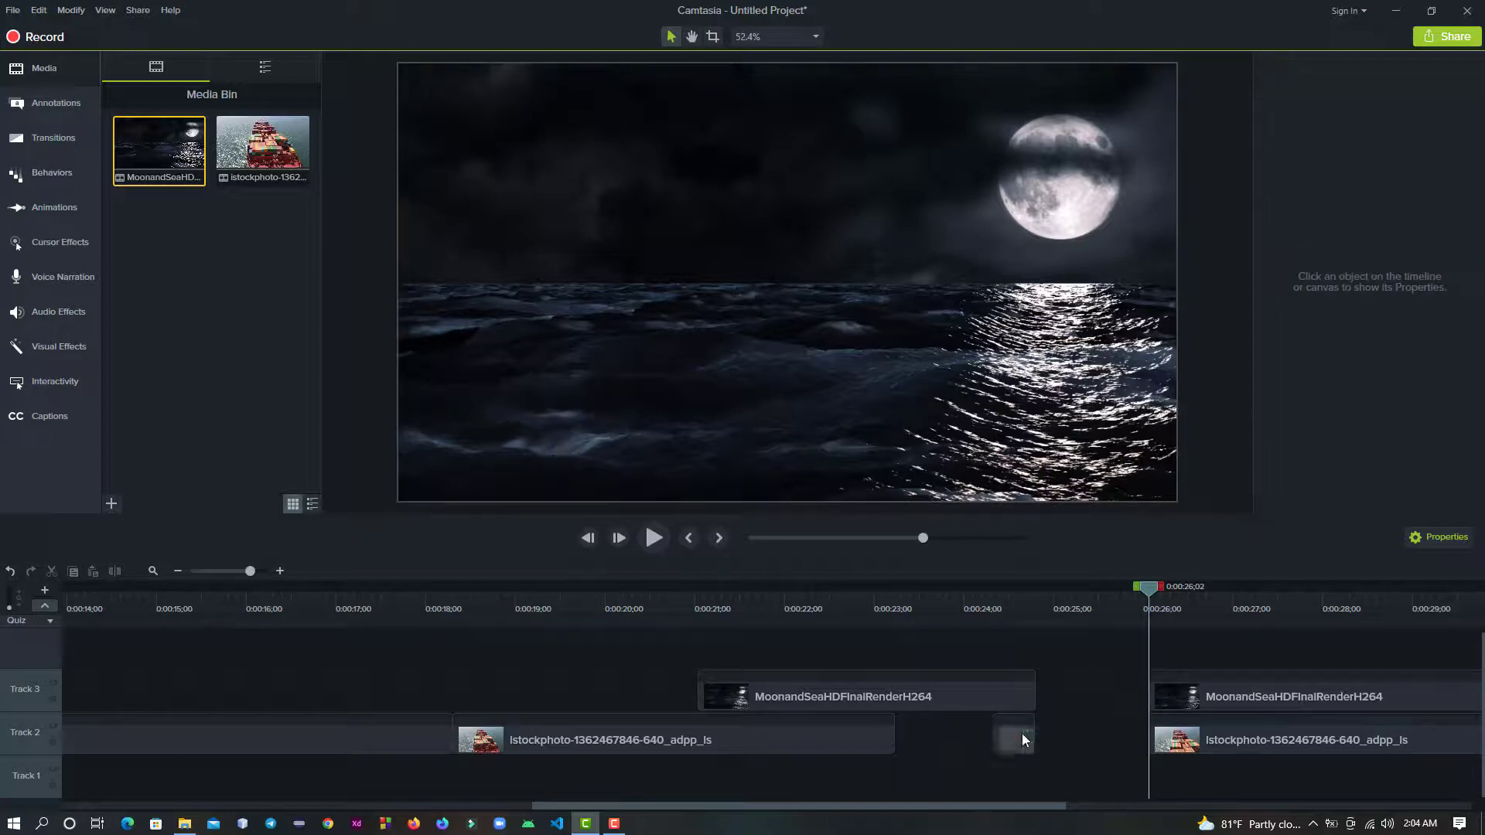
- Move the remaining container ship and moon-and-sea pieces earlier on Tracks 2 and 3 to close the gaps
{"action": "left_click", "coordinate": [1019, 733]}
{"action": "left_click_drag", "start_coordinate": [958, 740], "coordinate": [965, 744]}
{"action": "left_click_drag", "start_coordinate": [1251, 691], "coordinate": [1097, 698]}
{"action": "left_click_drag", "start_coordinate": [1241, 737], "coordinate": [943, 749]}
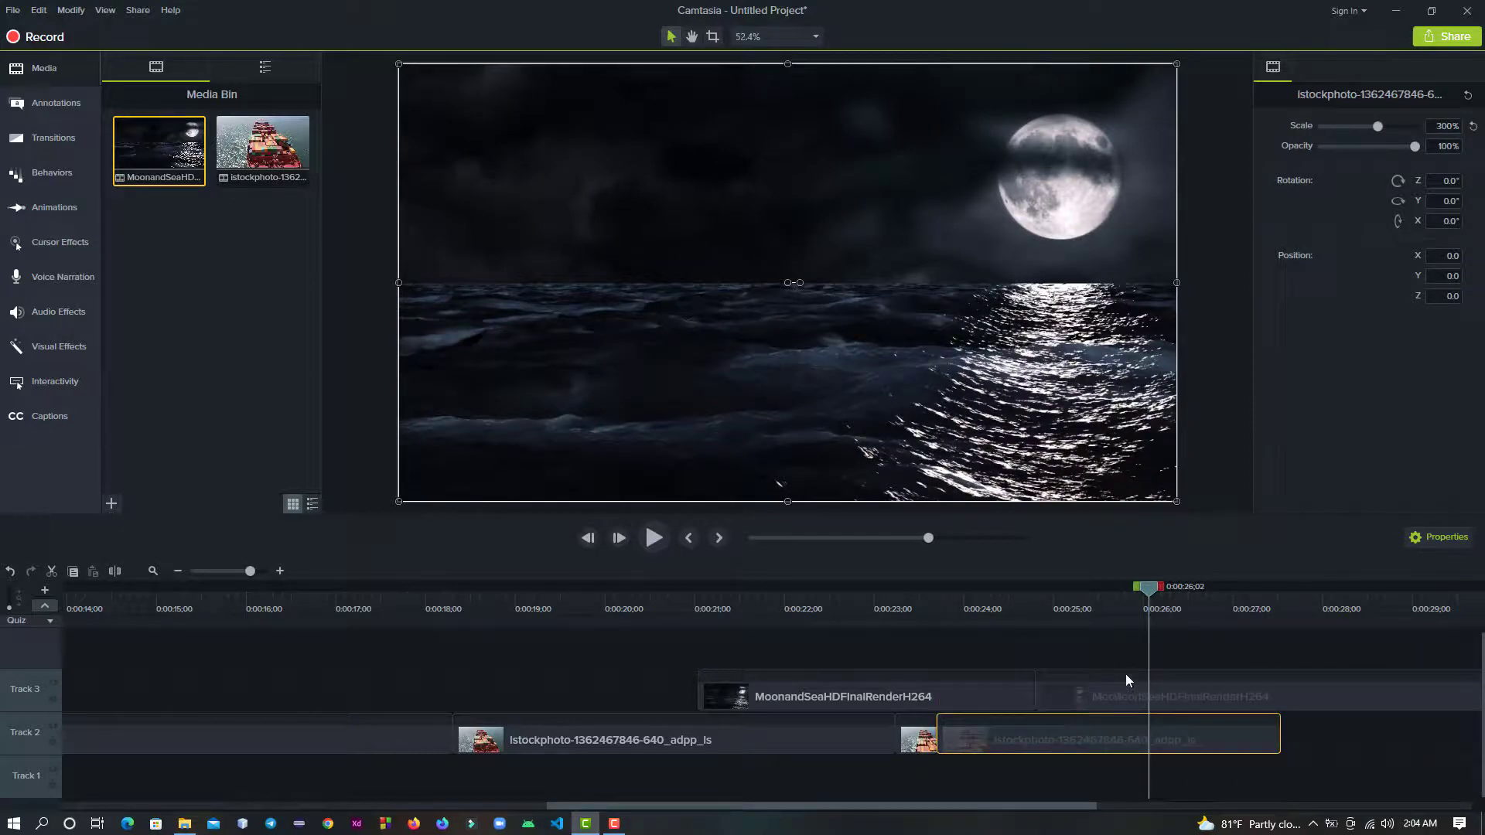
- Move the playhead to 0:00:30;06 to review the edited sequence
{"action": "left_click", "coordinate": [211, 571]}
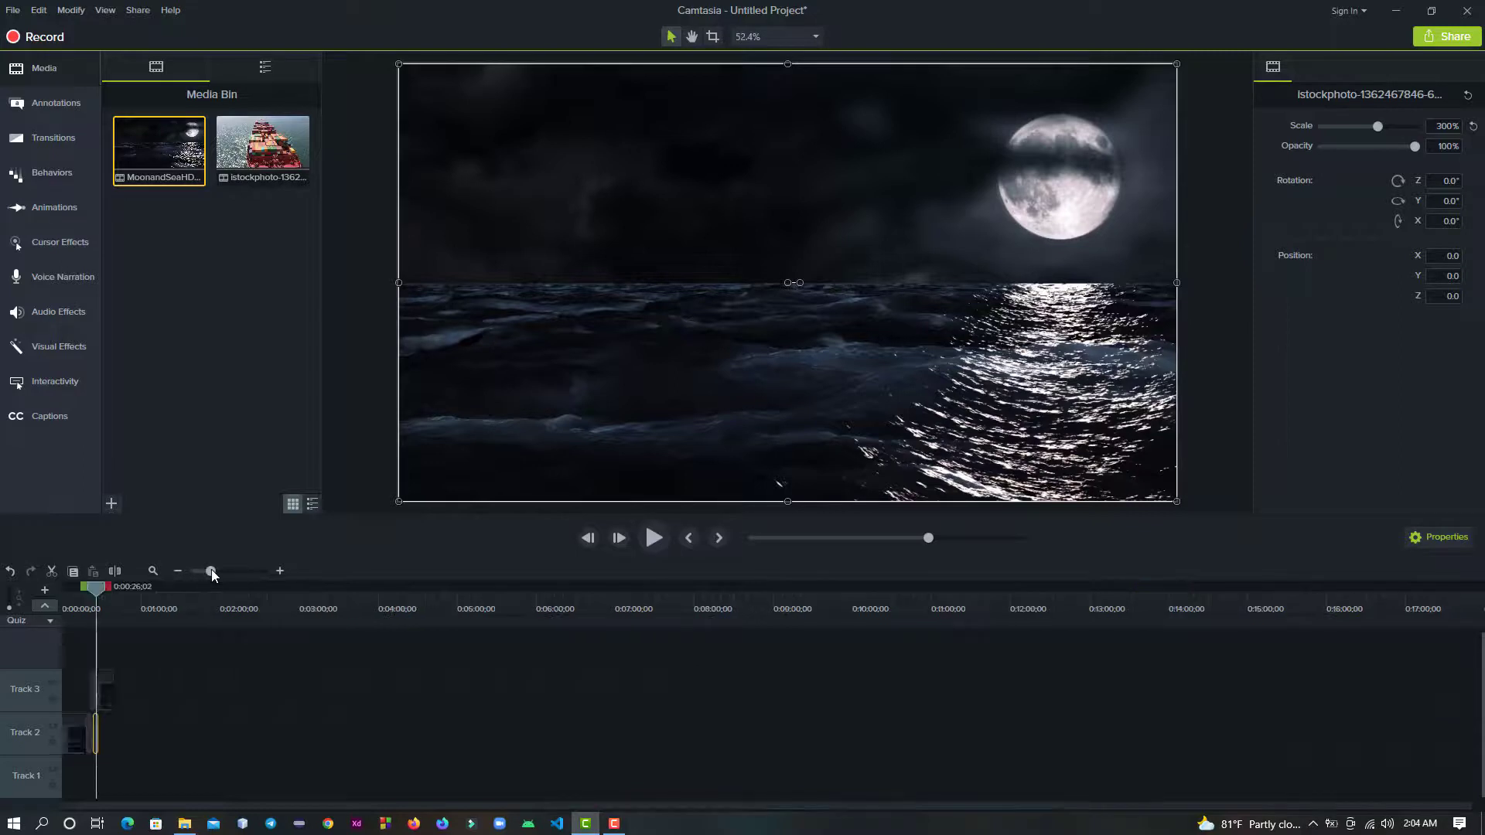
{"action": "left_click_drag", "start_coordinate": [211, 570], "coordinate": [225, 572]}
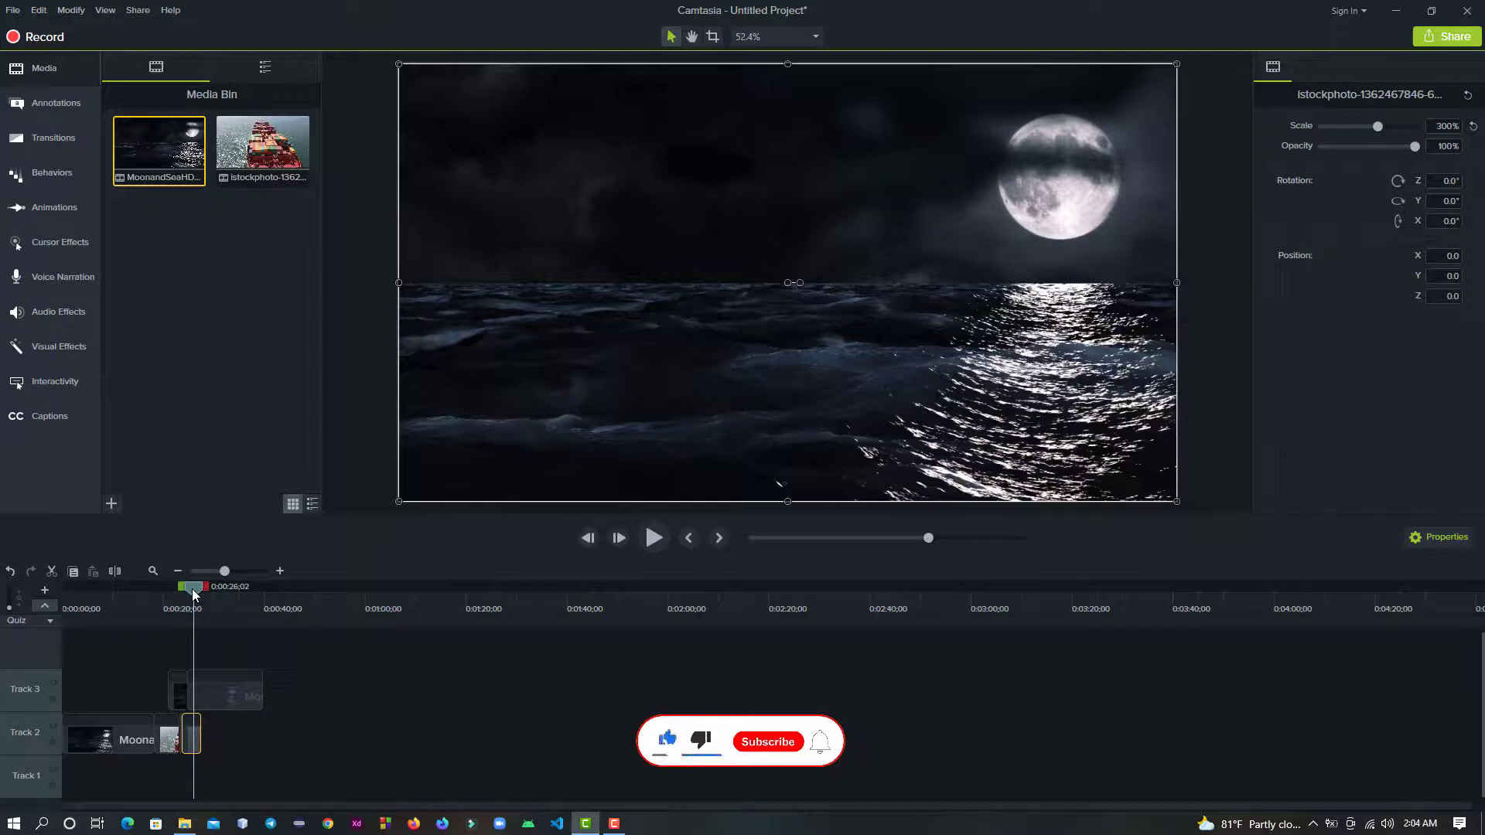
{"action": "left_click_drag", "start_coordinate": [194, 594], "coordinate": [214, 597]}
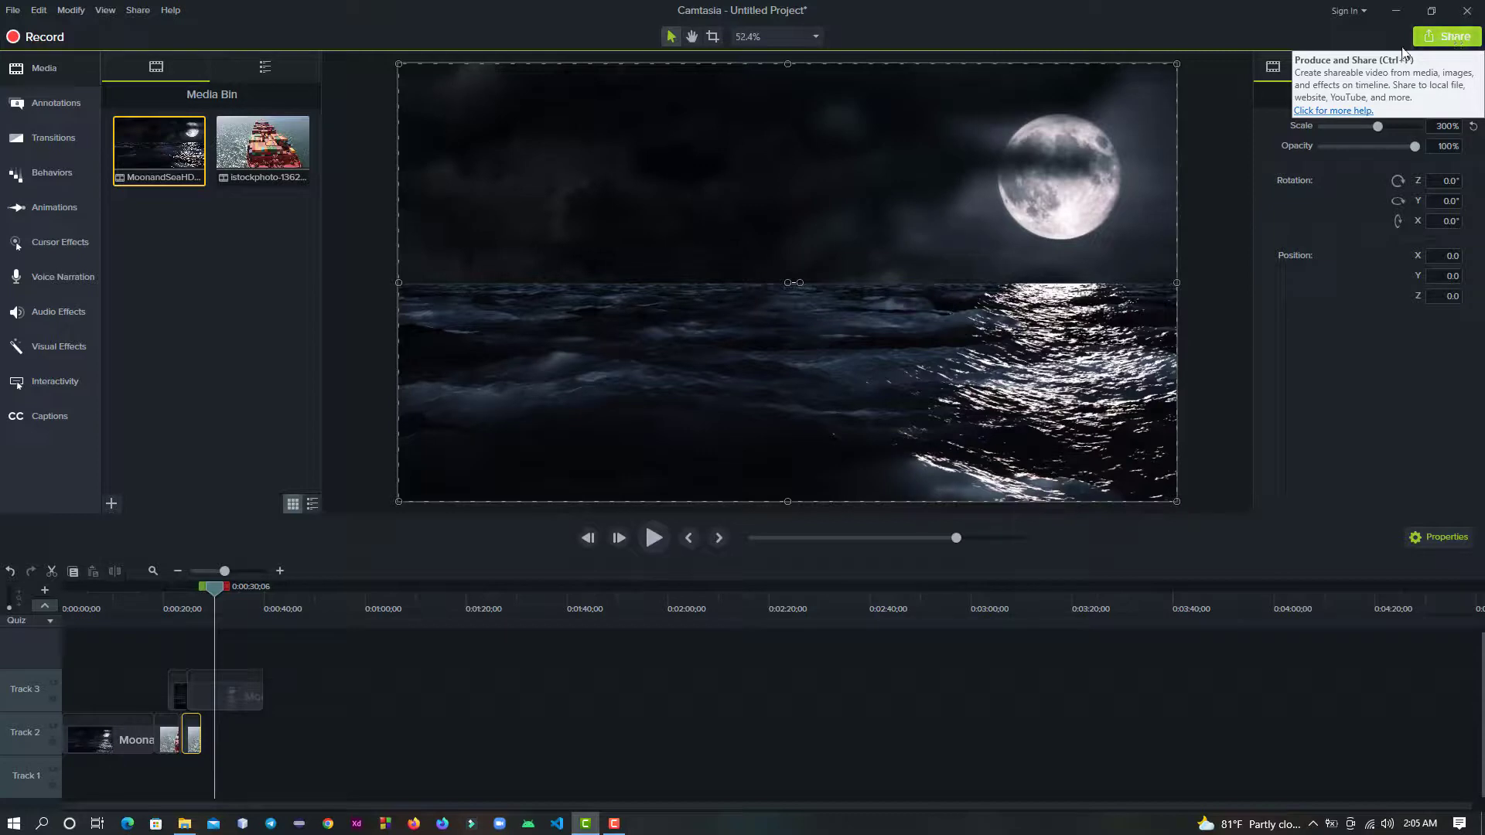
- Start producing the project to a local file with the MP4 only (up to 1080p) preset, dismissing the registration warning
{"action": "left_click", "coordinate": [1453, 40]}
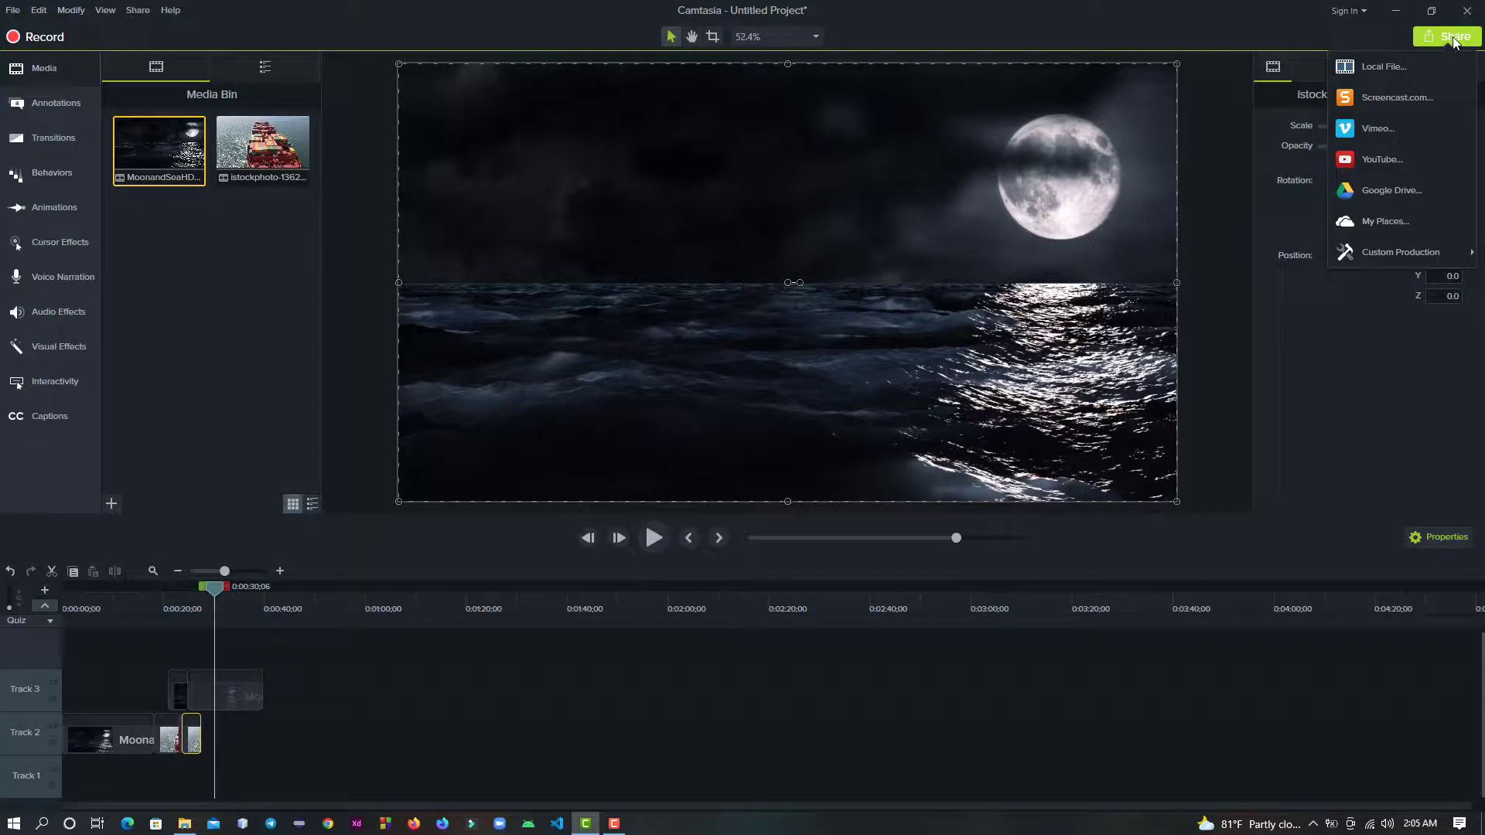
{"action": "left_click", "coordinate": [1426, 67]}
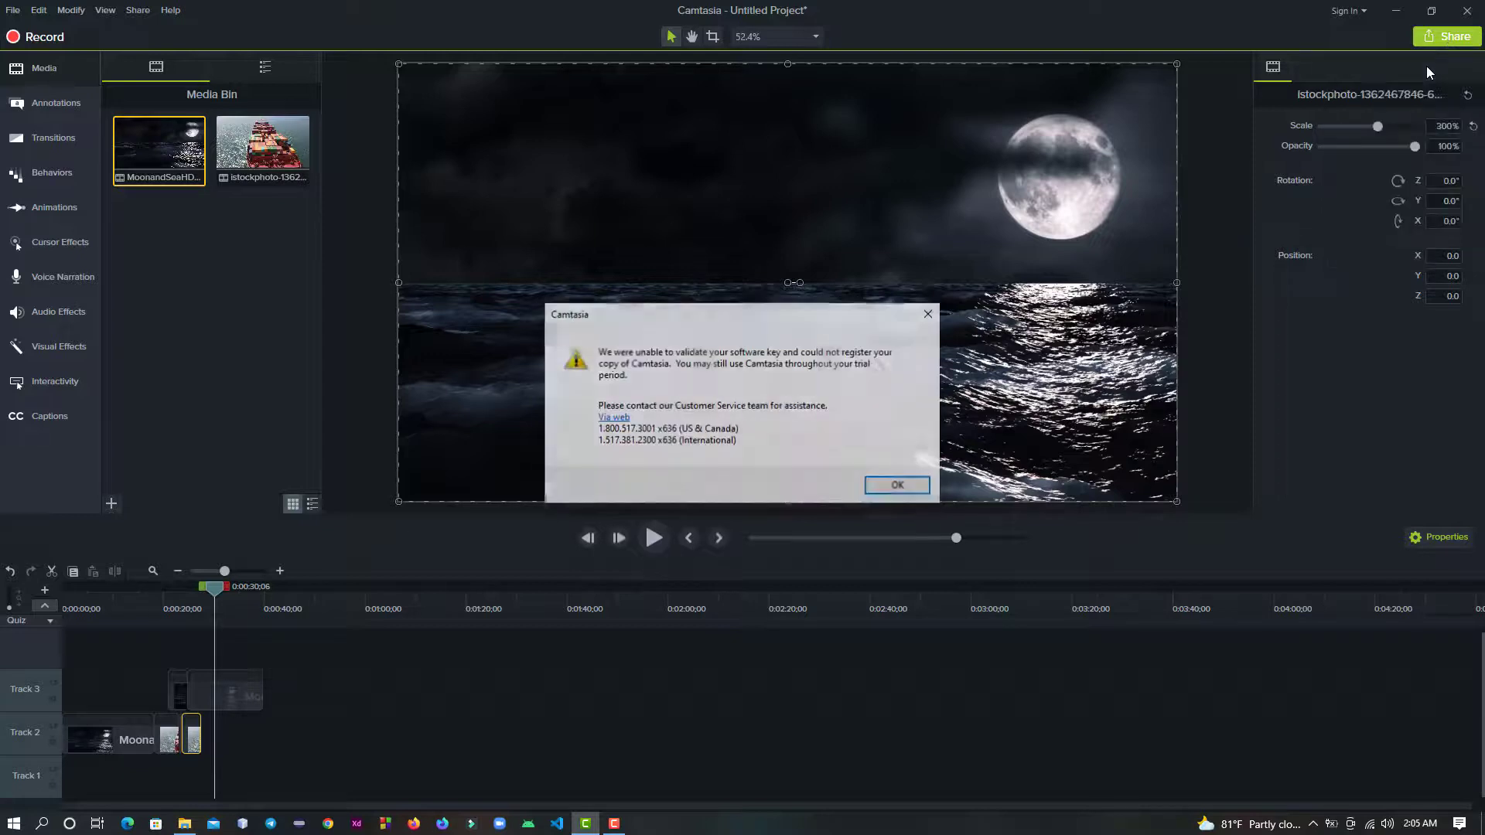
{"action": "left_click", "coordinate": [927, 316]}
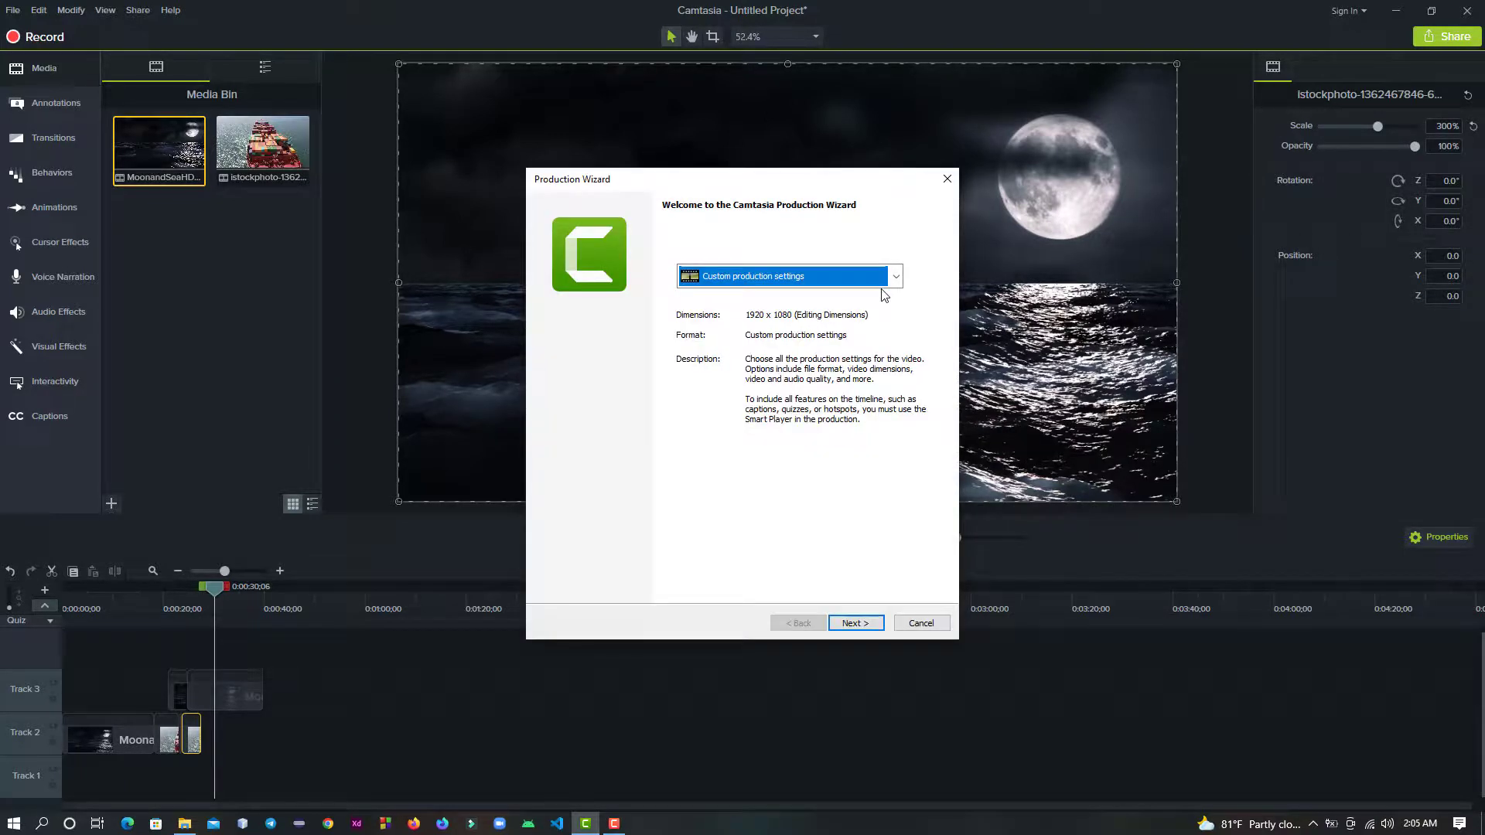
{"action": "left_click", "coordinate": [896, 278]}
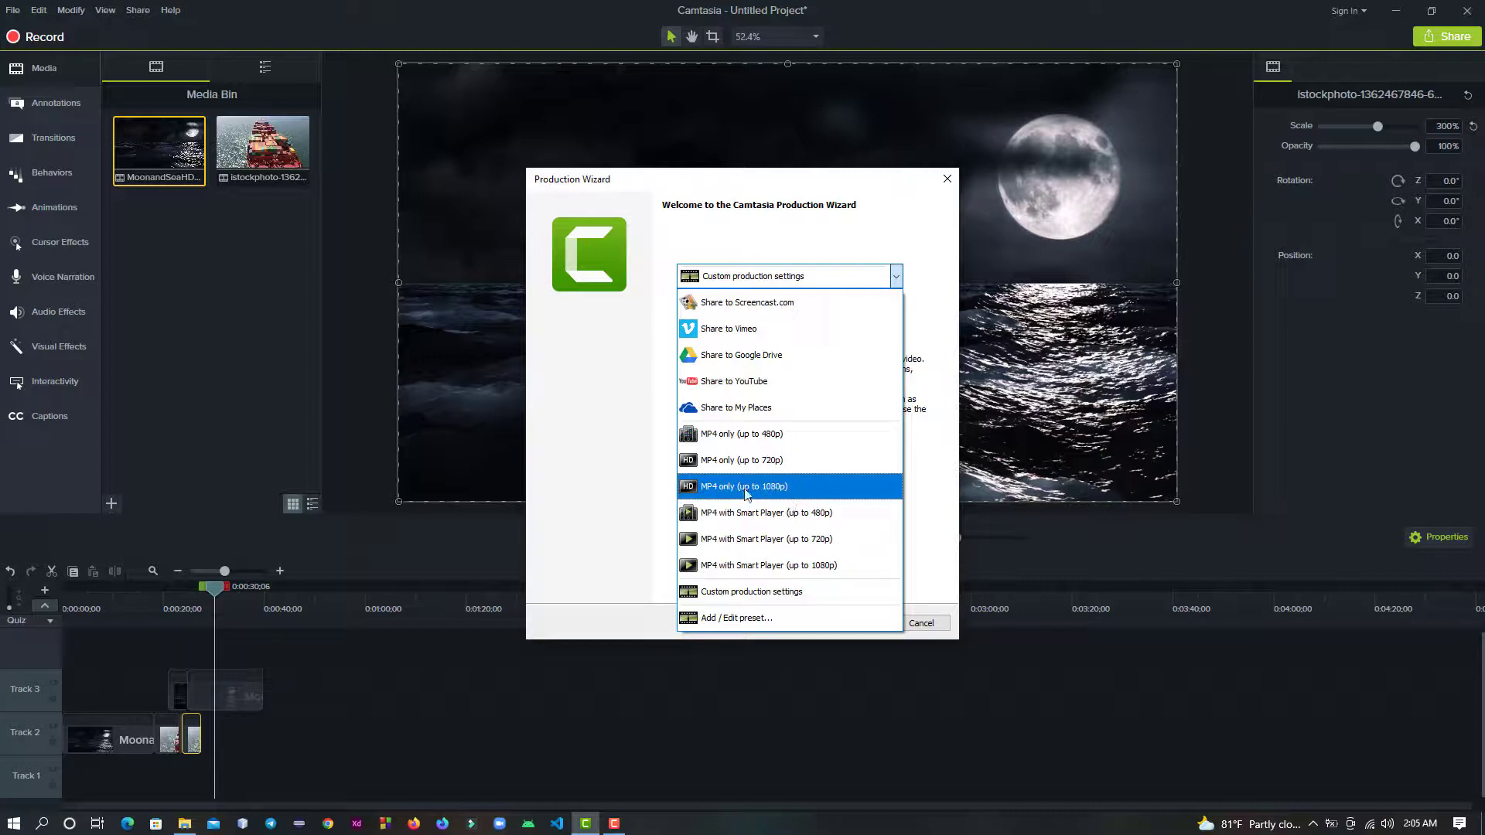
{"action": "left_click", "coordinate": [812, 497]}
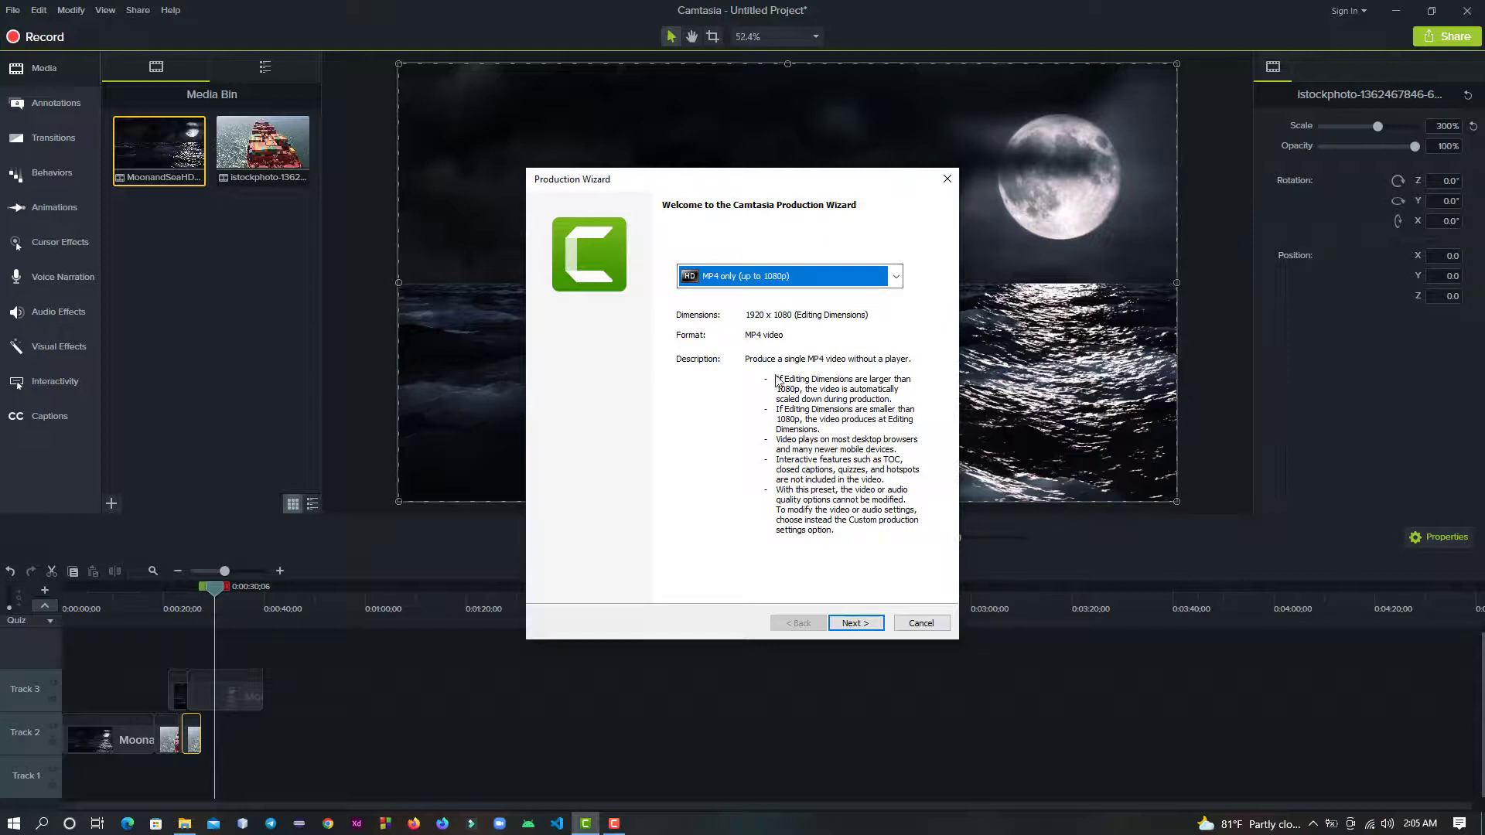
{"action": "left_click", "coordinate": [866, 623]}
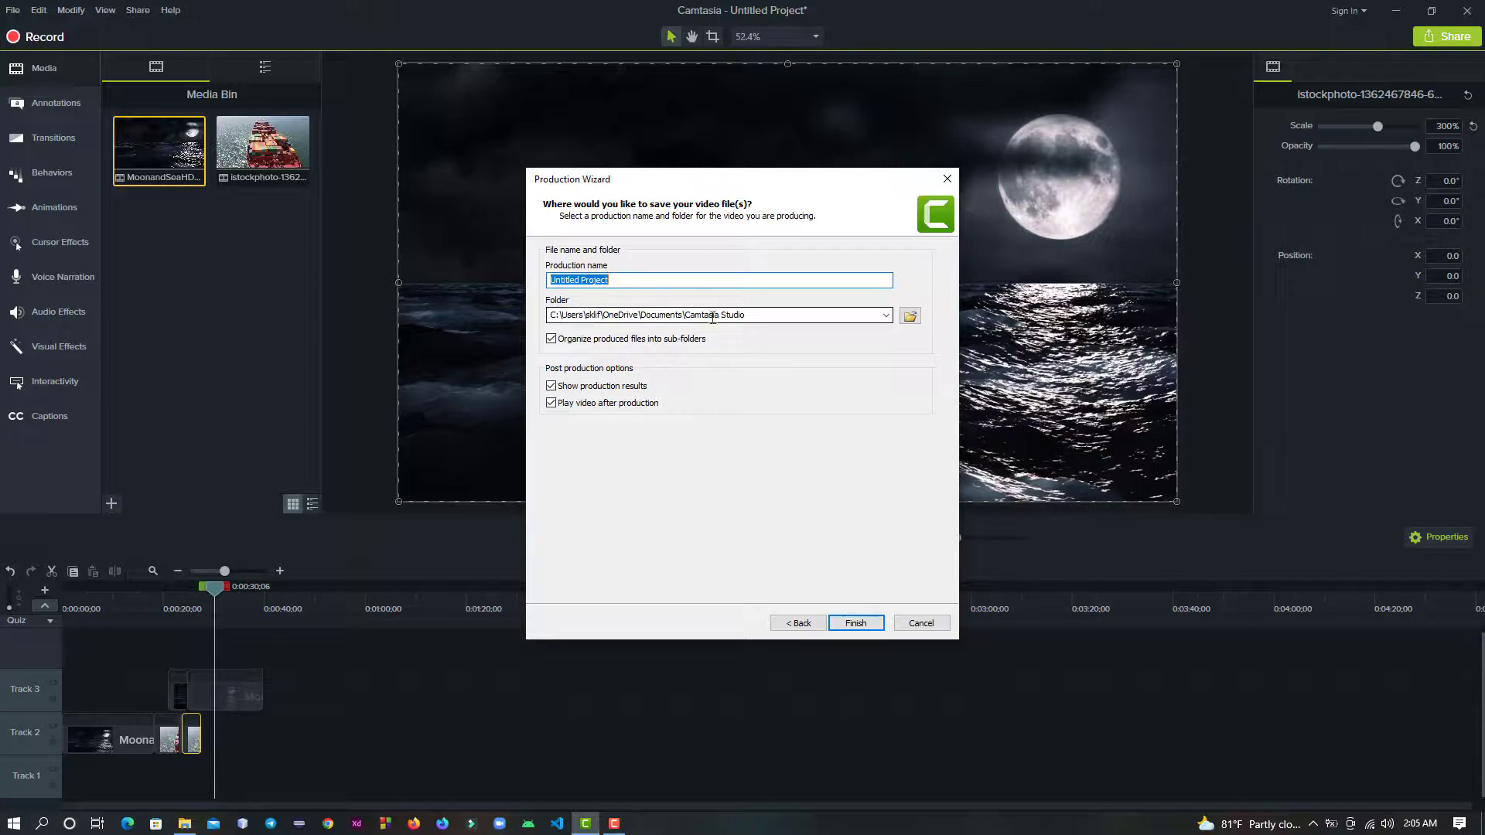
- Name the production "Camtasia9 t", keep the Camtasia Studio output folder, and produce the video
{"action": "left_click", "coordinate": [909, 315]}
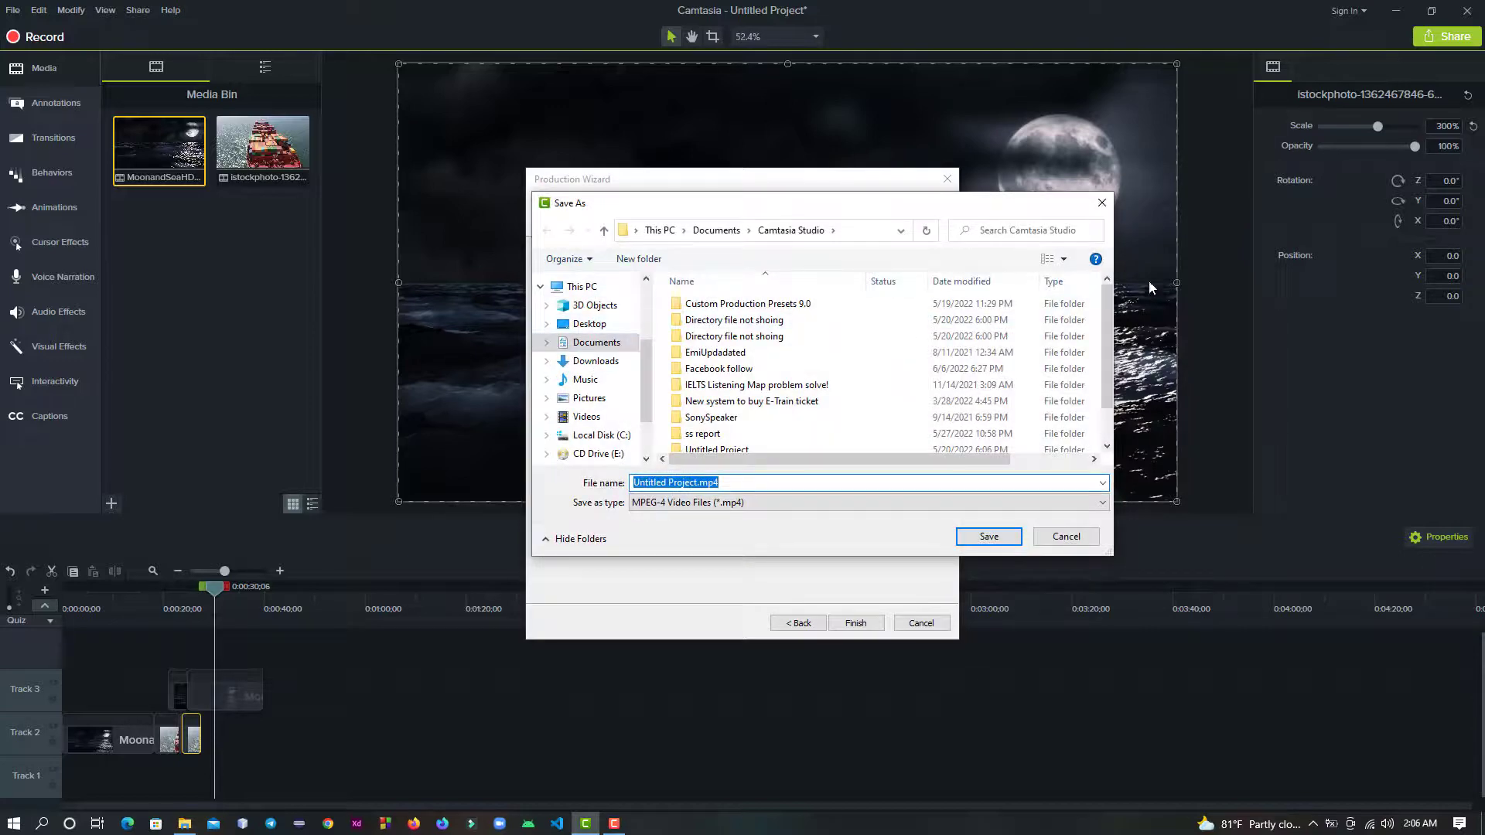
{"action": "left_click", "coordinate": [1102, 205]}
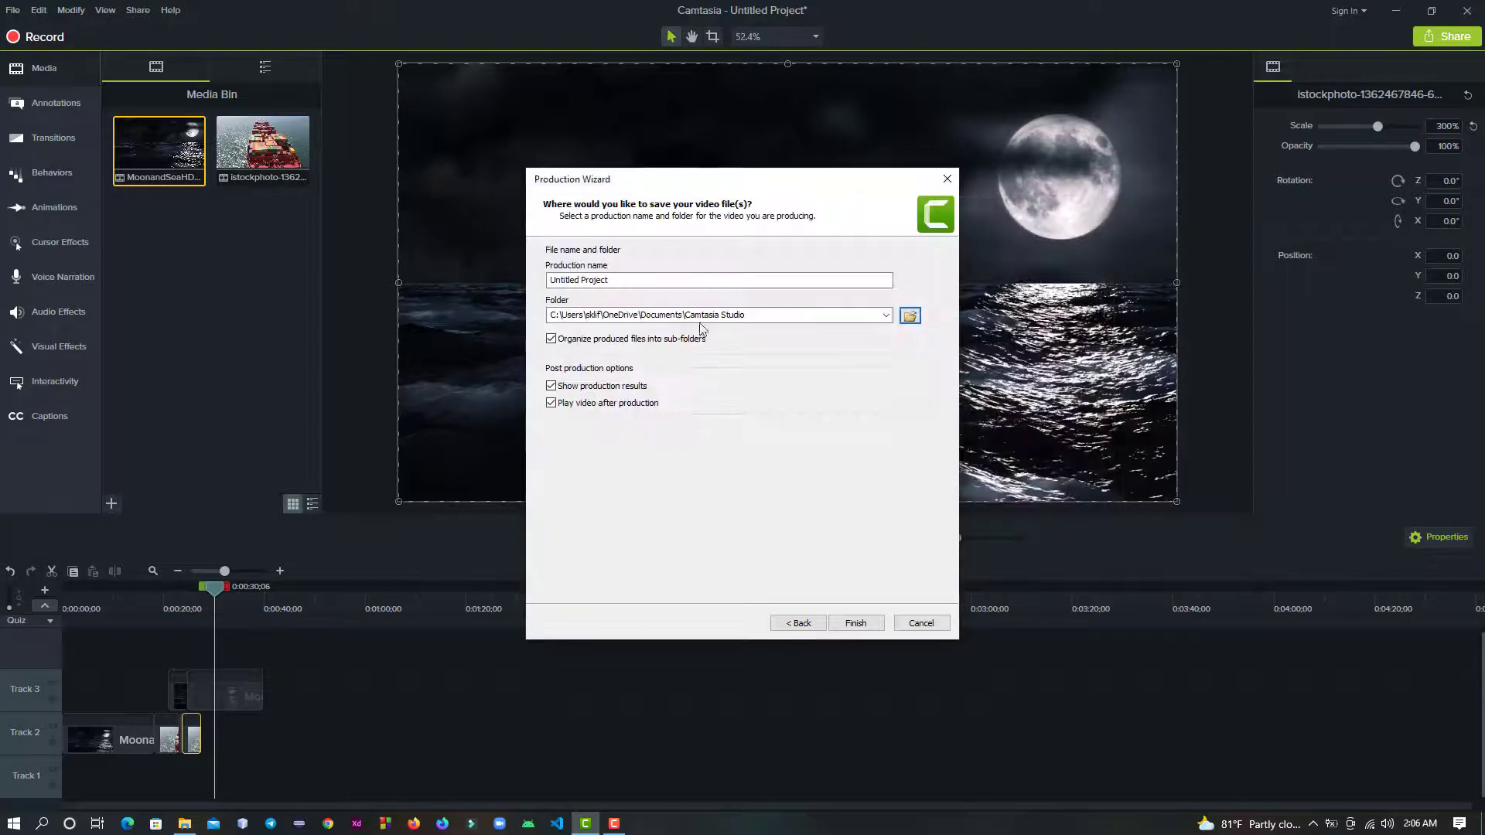
{"action": "left_click", "coordinate": [640, 278]}
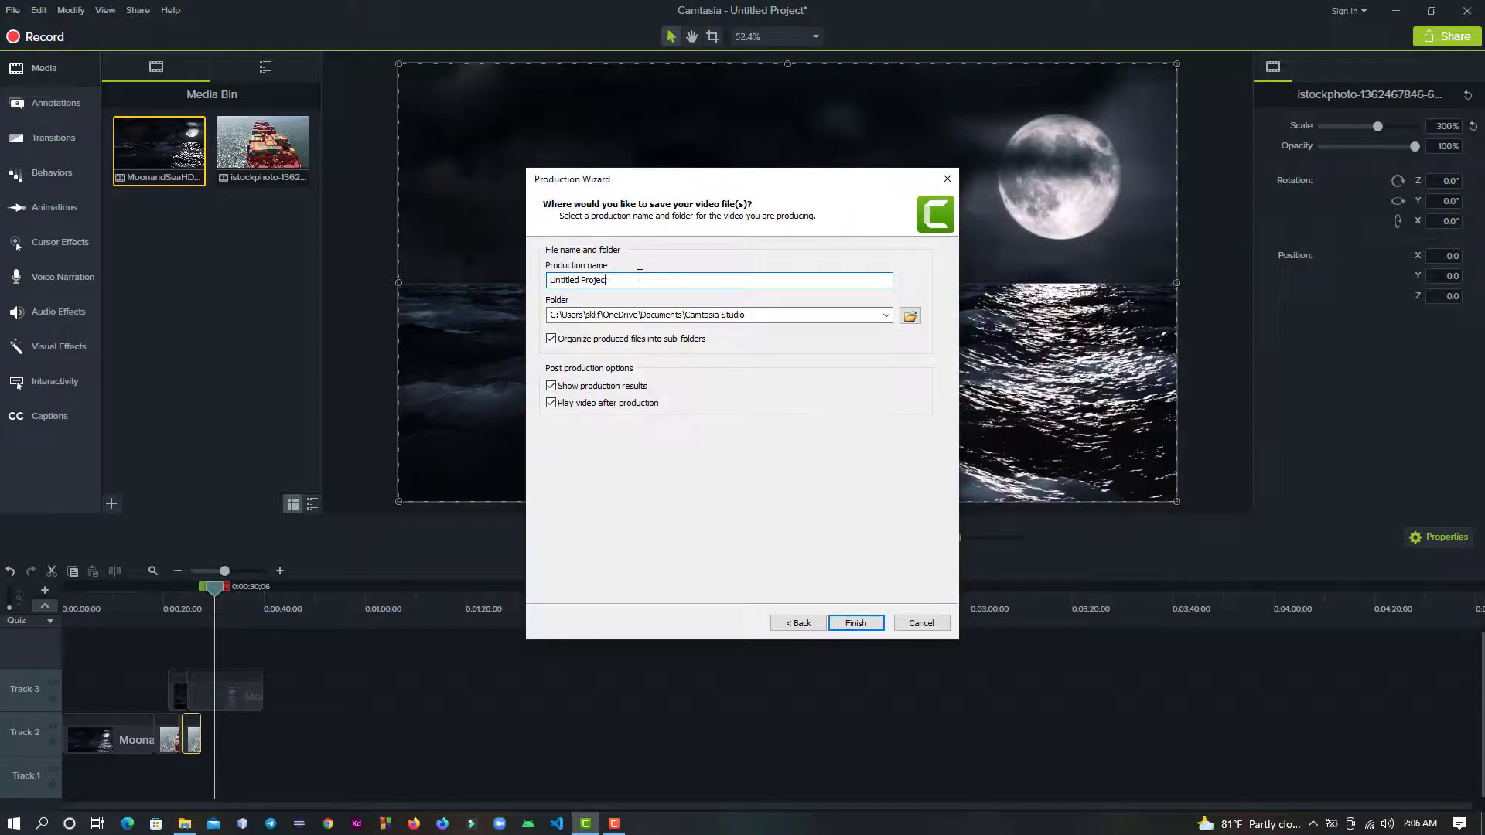
{"action": "key", "text": "BackSpace"}
{"action": "key", "text": "BackSpace"}
{"action": "key", "text": "BackSpace"}
{"action": "key", "text": "BackSpace"}
{"action": "key", "text": "BackSpace"}
{"action": "key", "text": "BackSpace"}
{"action": "key", "text": "BackSpace"}
{"action": "key", "text": "BackSpace"}
{"action": "key", "text": "BackSpace"}
{"action": "key", "text": "BackSpace"}
{"action": "key", "text": "BackSpace"}
{"action": "key", "text": "BackSpace"}
{"action": "key", "text": "BackSpace"}
{"action": "key", "text": "BackSpace"}
{"action": "key", "text": "BackSpace"}
{"action": "type", "text": "Camtas"}
{"action": "left_click", "coordinate": [857, 623]}
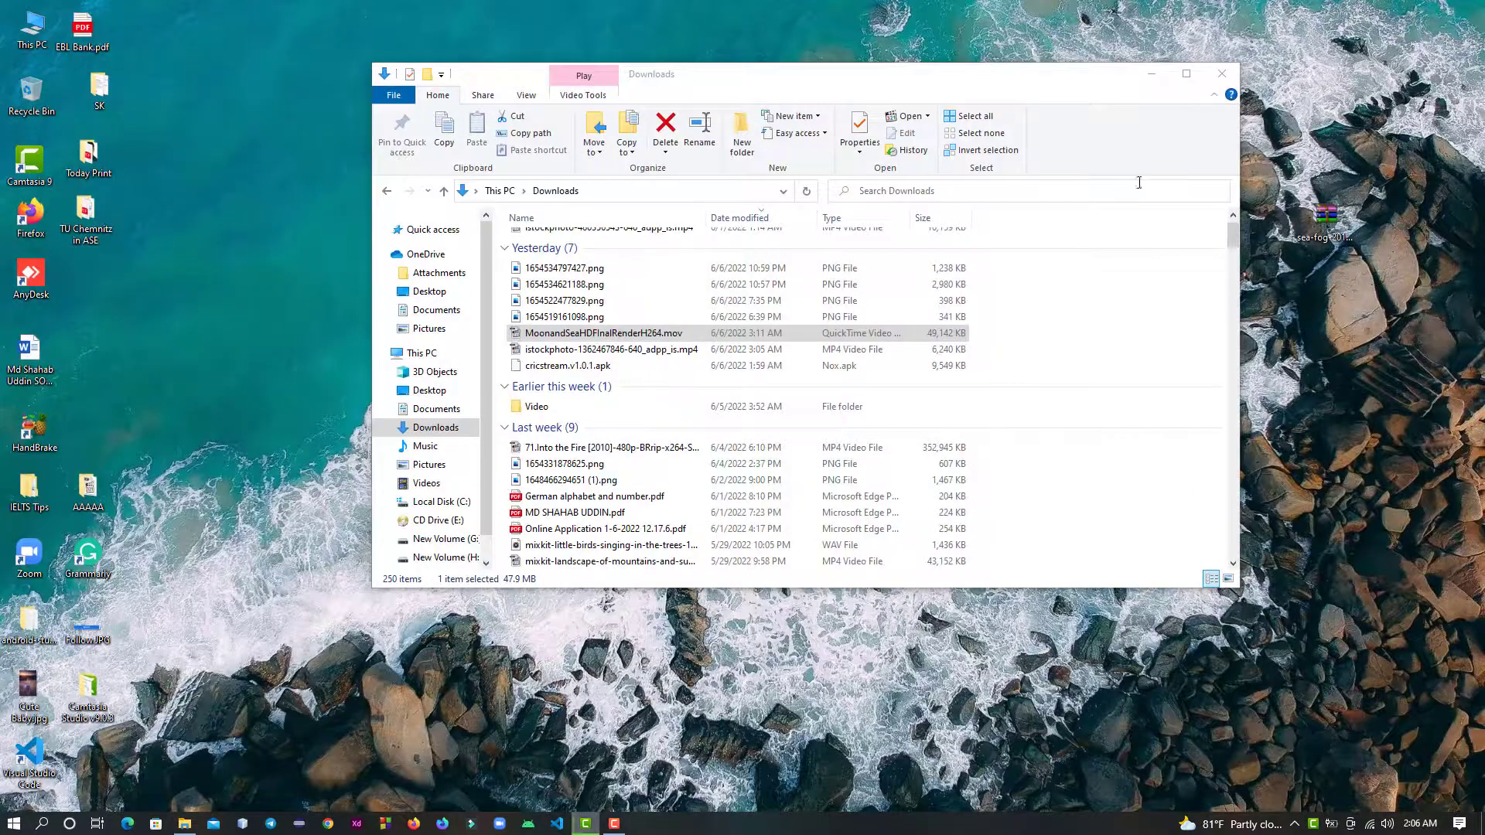
- Minimize the Downloads window, replay the produced Camtasia9 t.mp4 from its start, and close the player
{"action": "left_click", "coordinate": [1151, 73]}
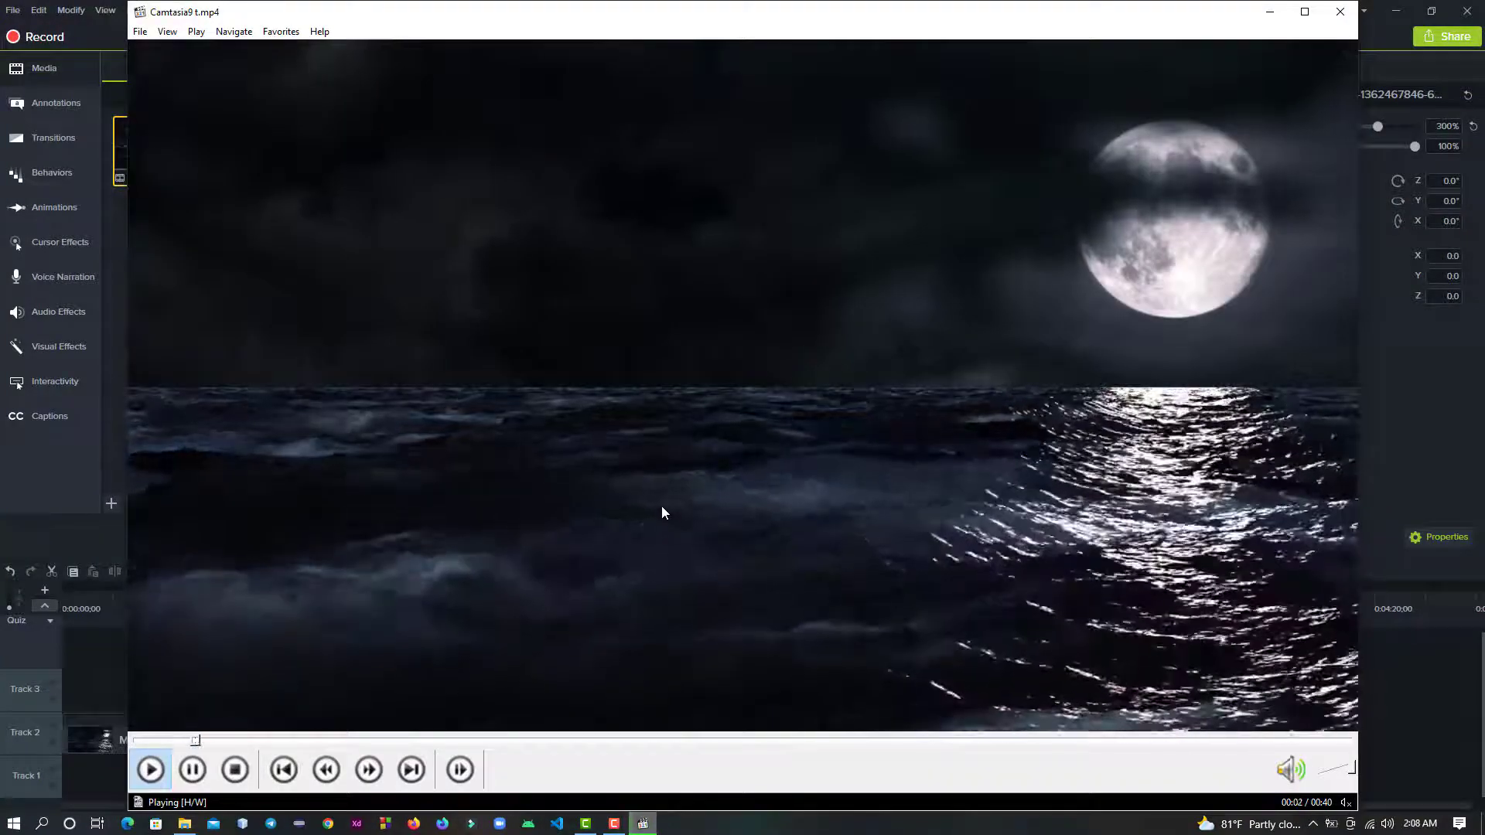
{"action": "left_click", "coordinate": [150, 740]}
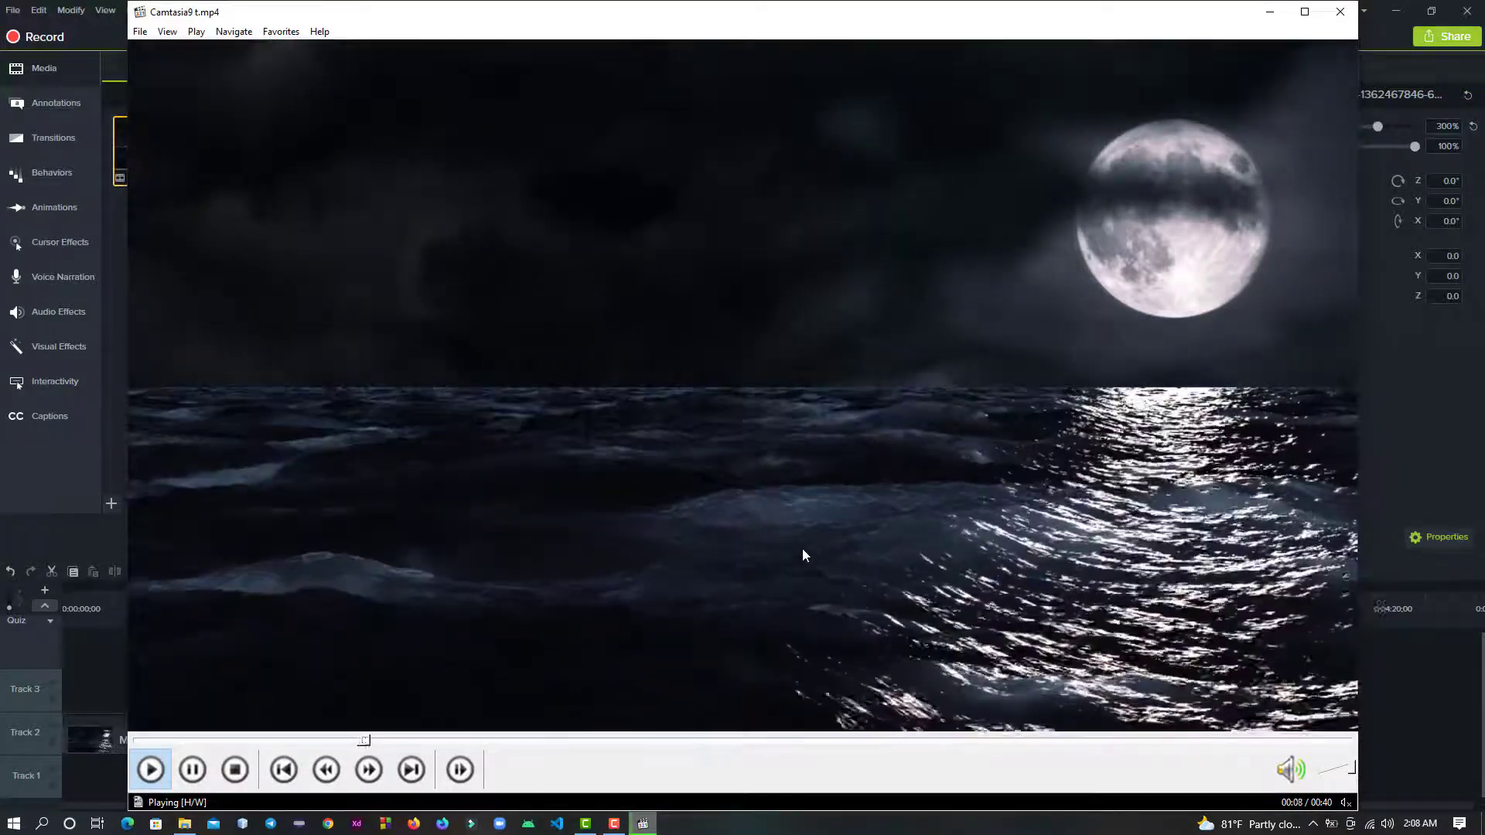
{"action": "key", "text": "alt+F4"}
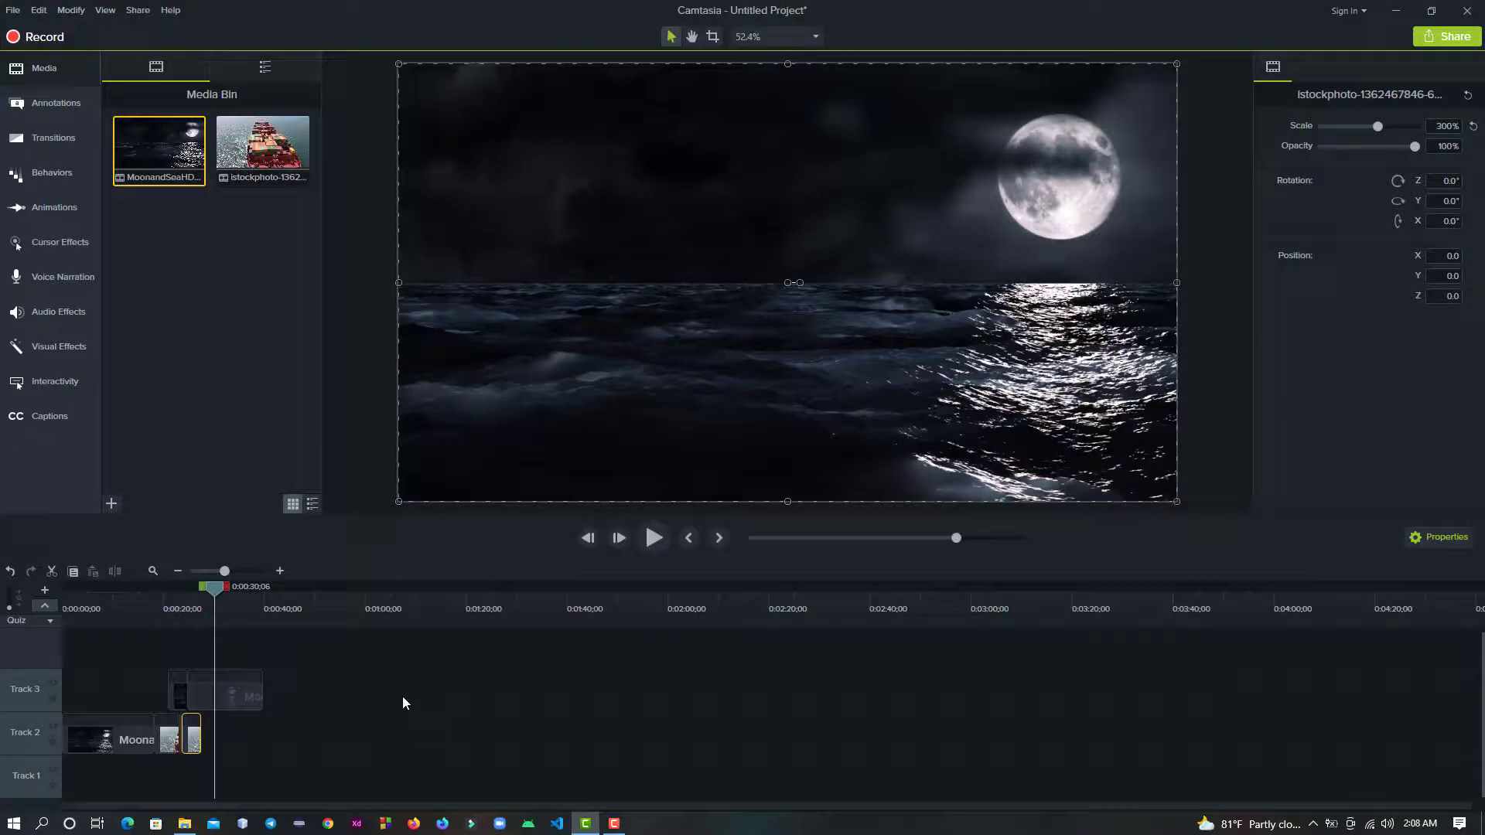